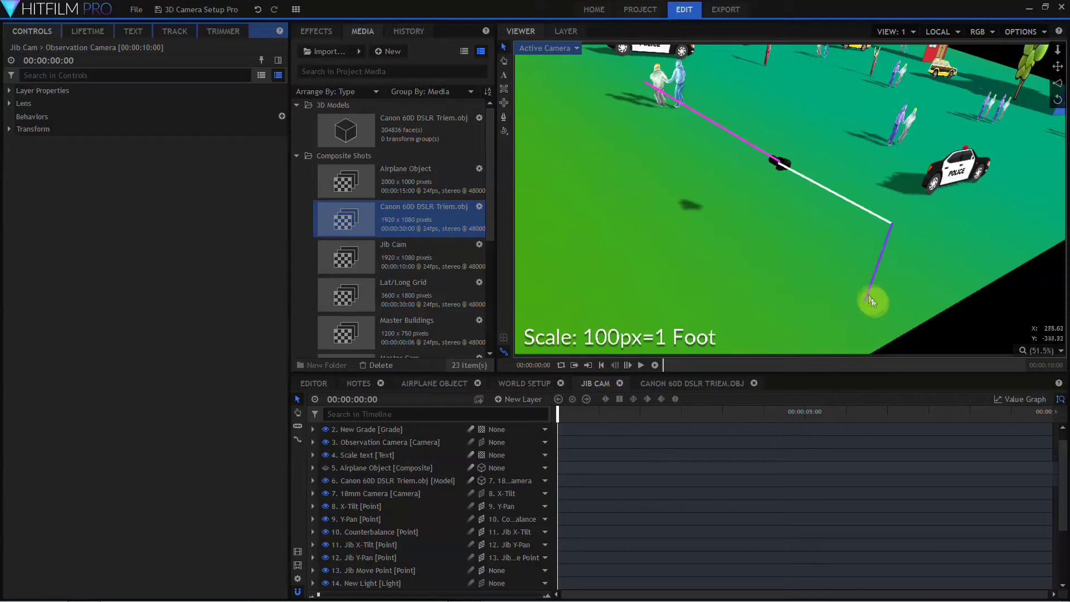
click(387, 570)
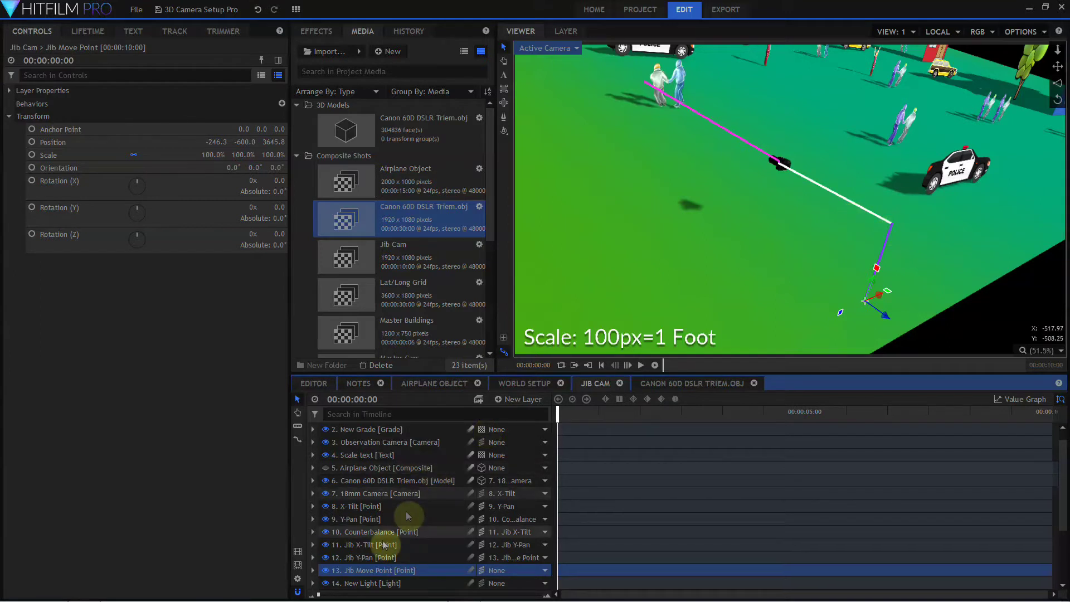
click(367, 558)
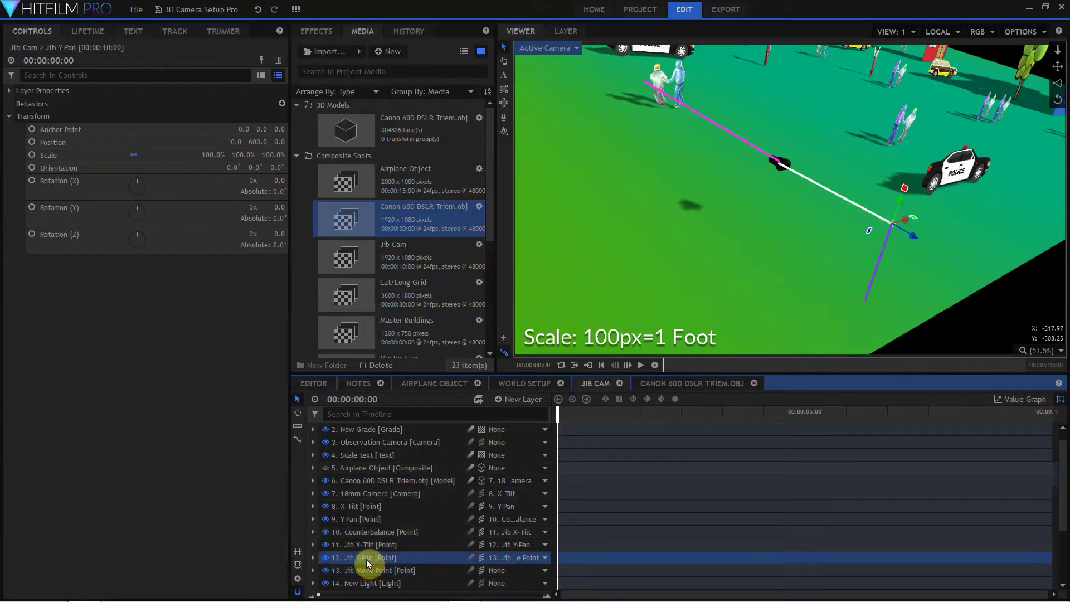
click(371, 548)
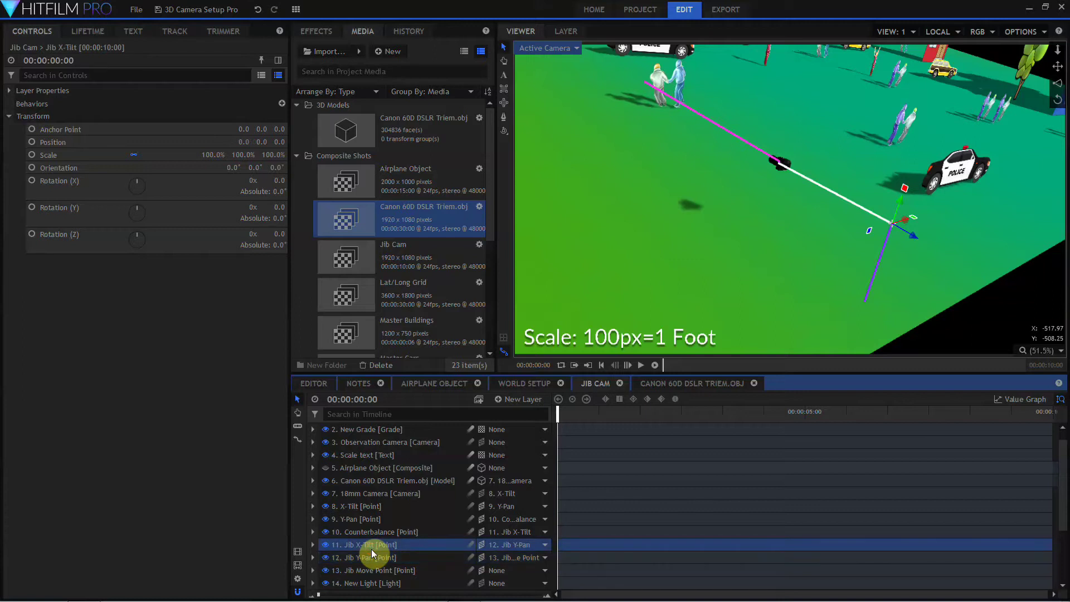
click(375, 534)
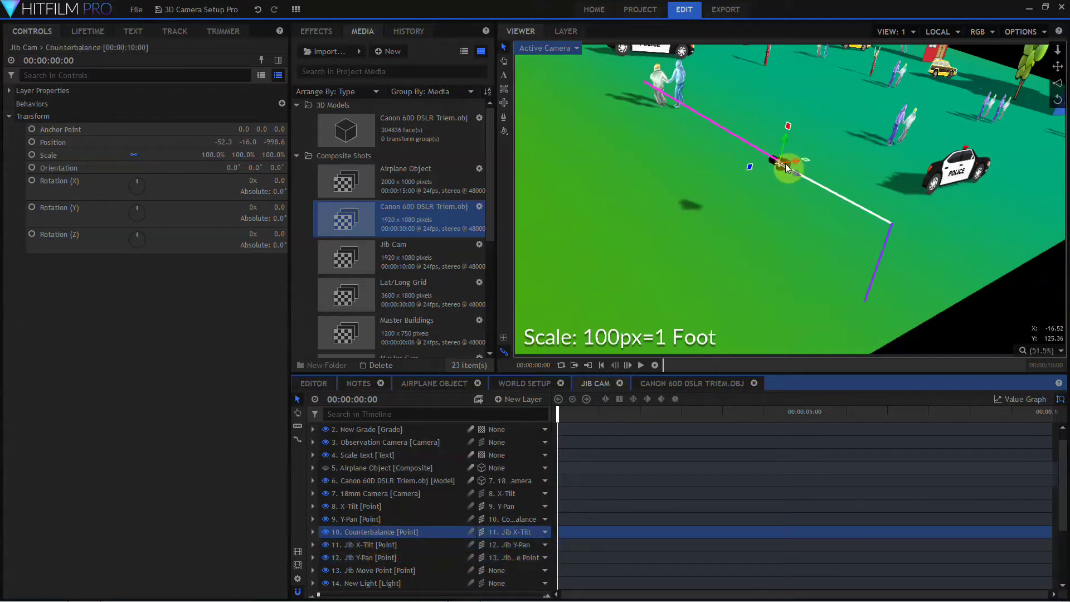
click(356, 507)
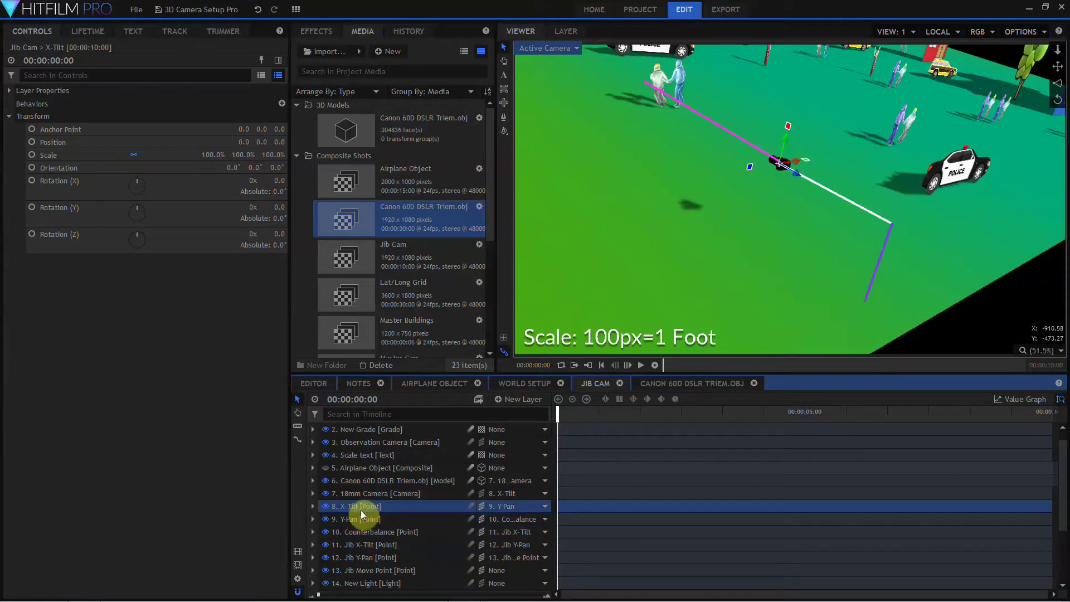
ctrl+click(370, 494)
click(370, 494)
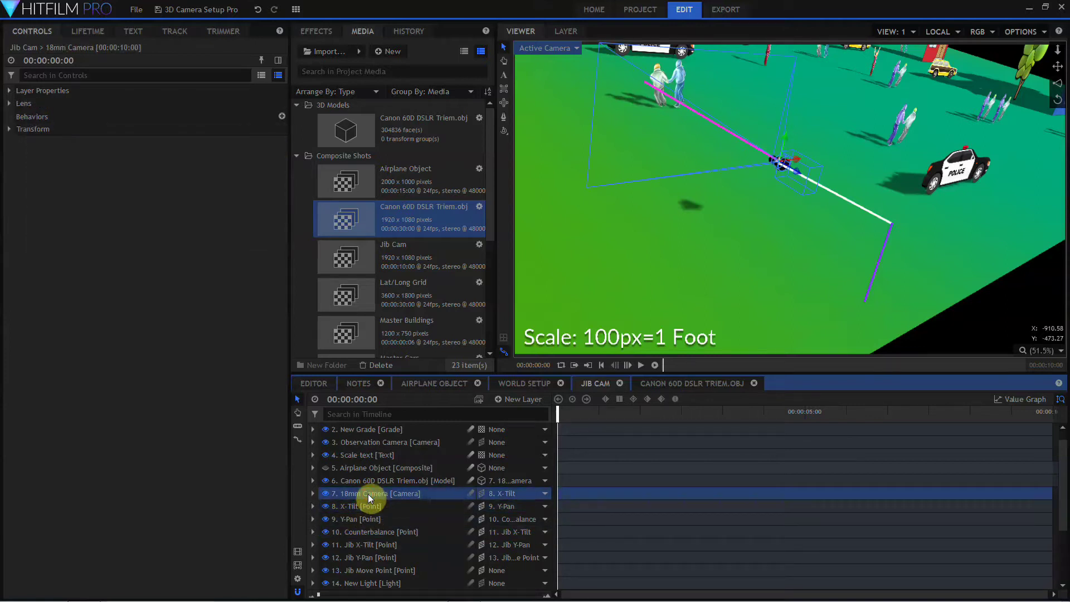
ctrl+click(373, 481)
click(372, 481)
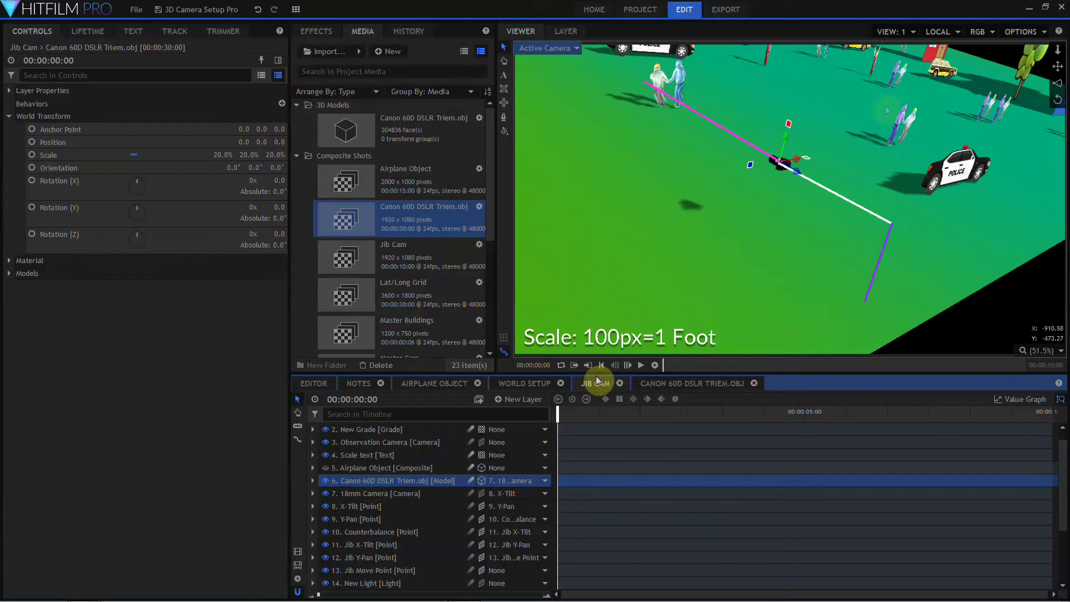
scroll(782, 169, up, 5)
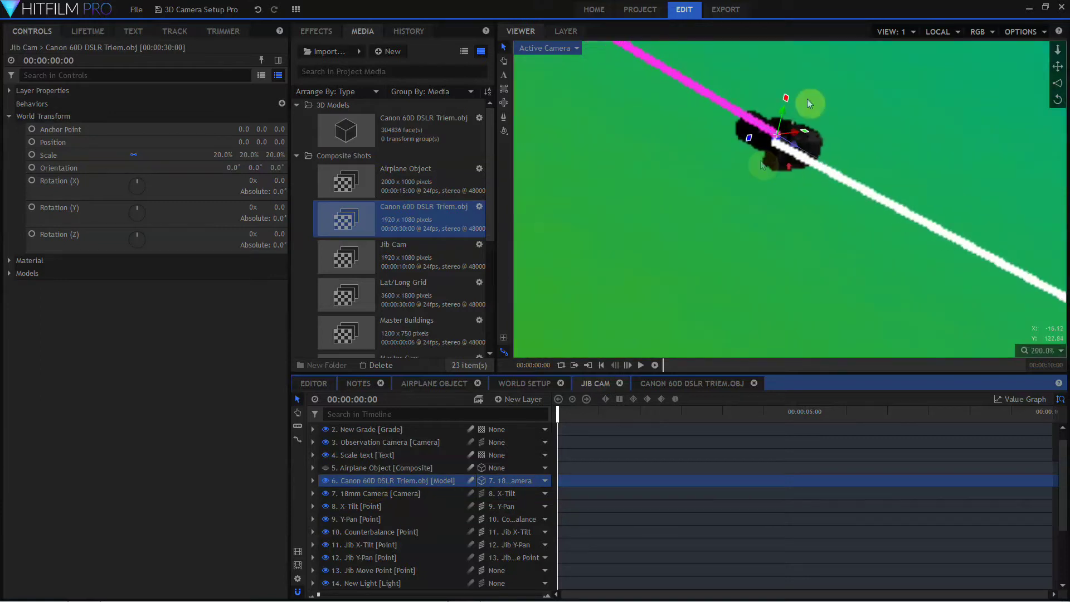
scroll(763, 163, down, 6)
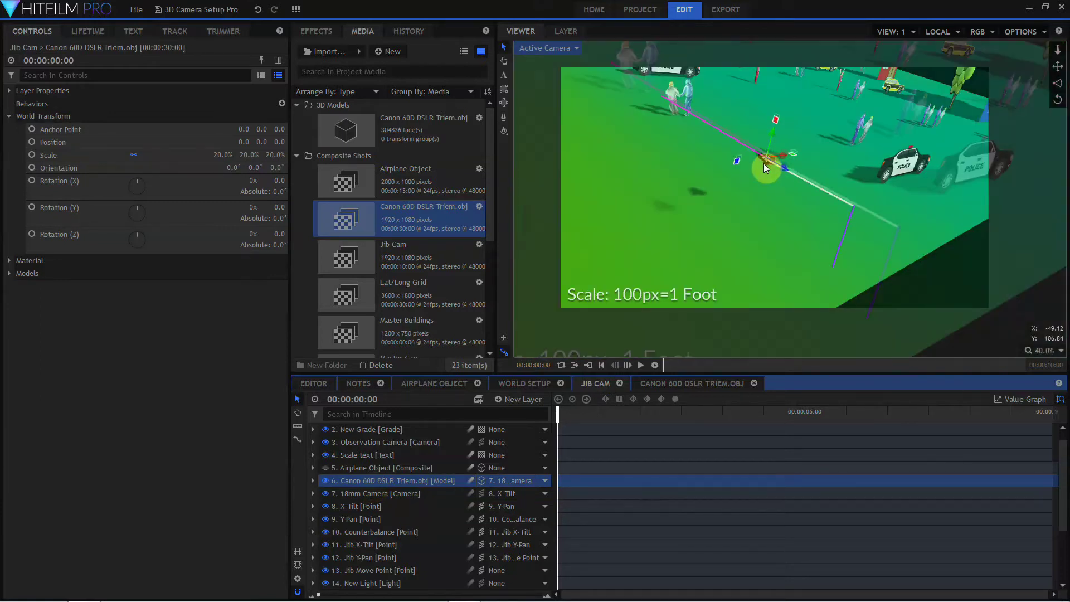
scroll(766, 167, up, 2)
click(359, 534)
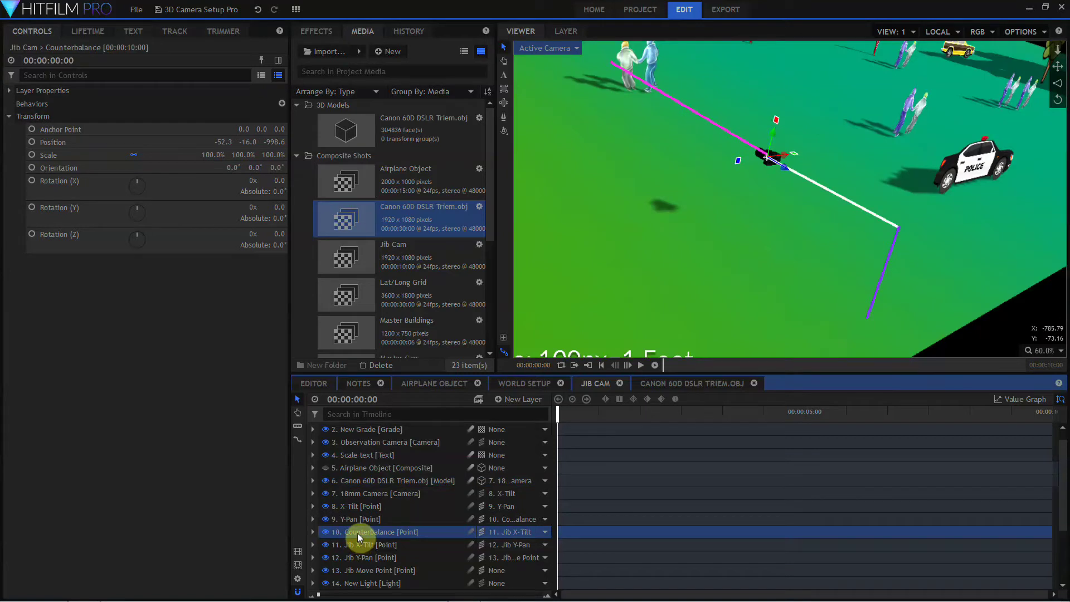
scroll(356, 533, down, 3)
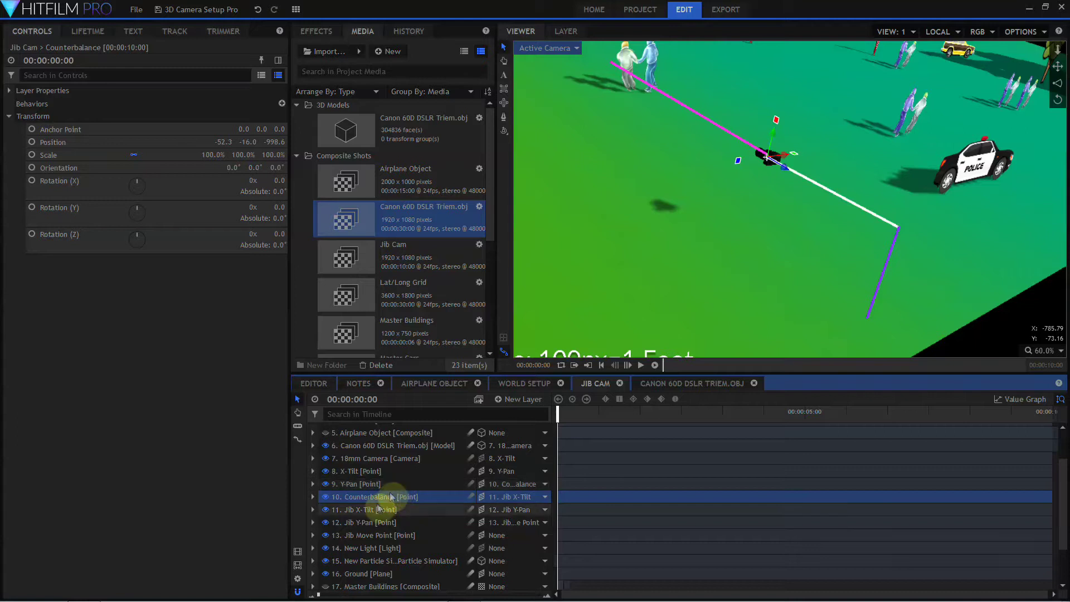
click(377, 510)
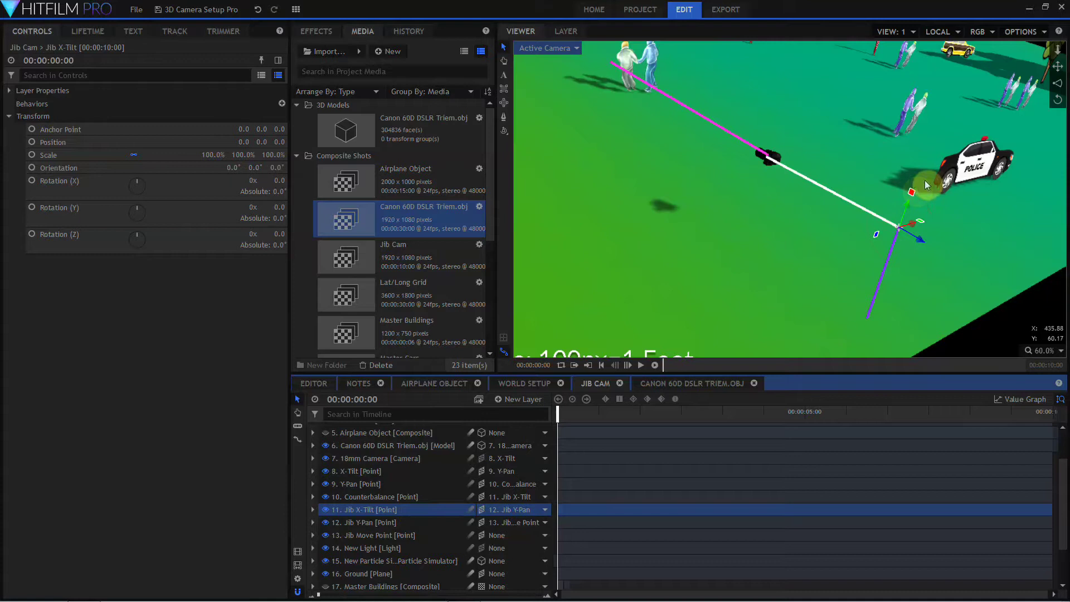
drag(910, 195, 904, 215)
key(ctrl+z)
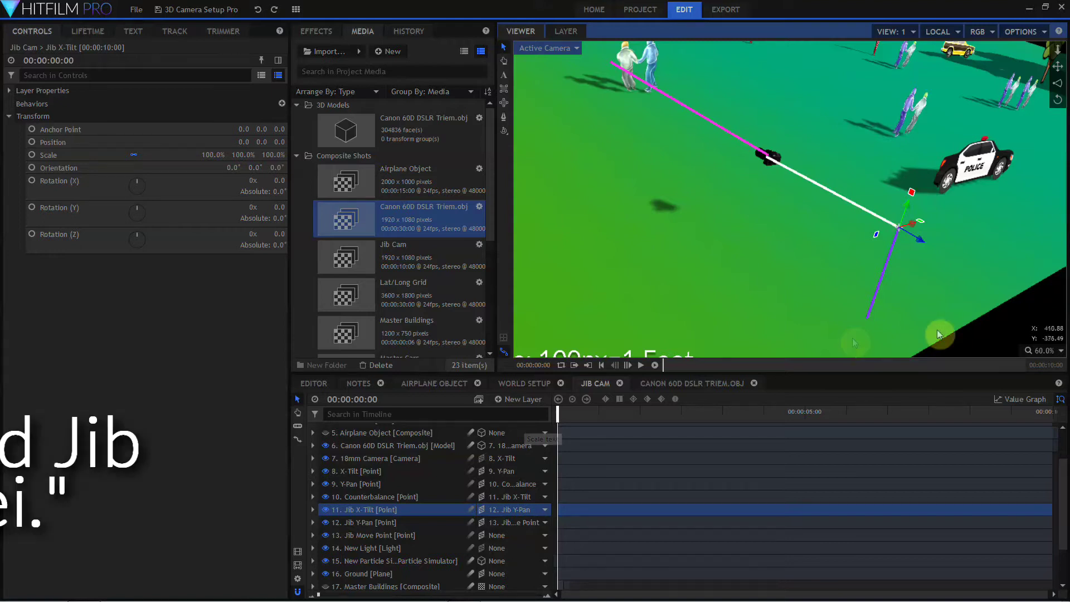
Zoom the viewer to 50% and add a new point layer named 'Focus Point'
click(1040, 350)
click(1031, 438)
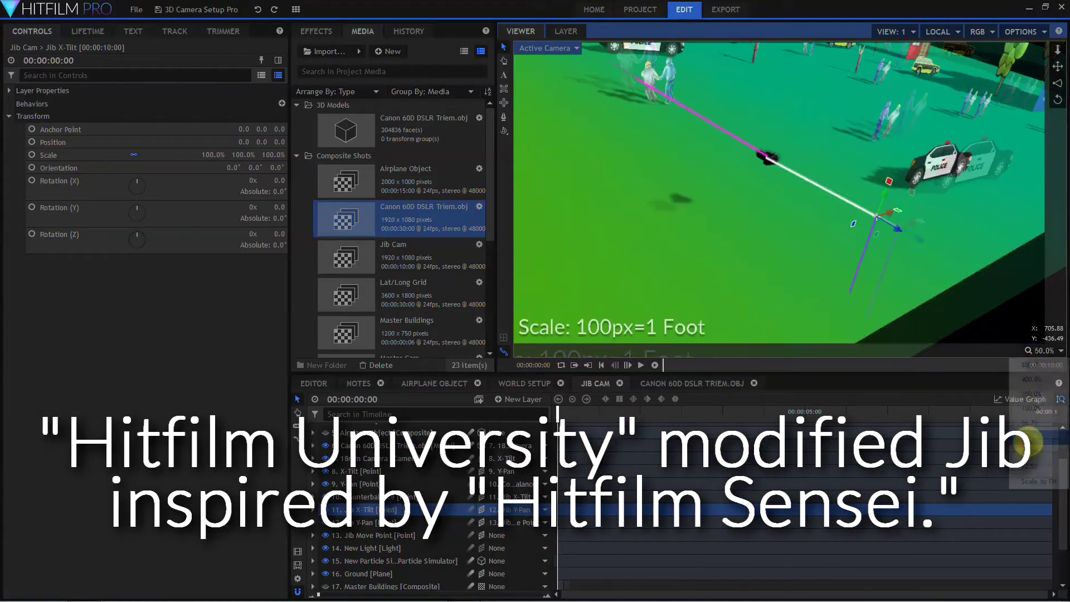
click(495, 399)
click(491, 483)
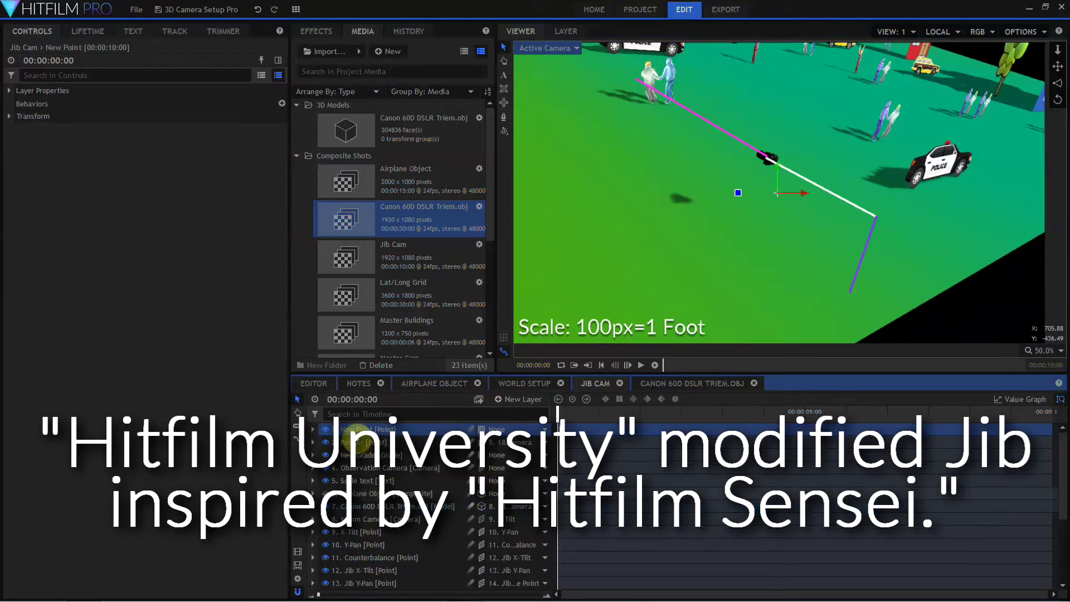
double_click(360, 430)
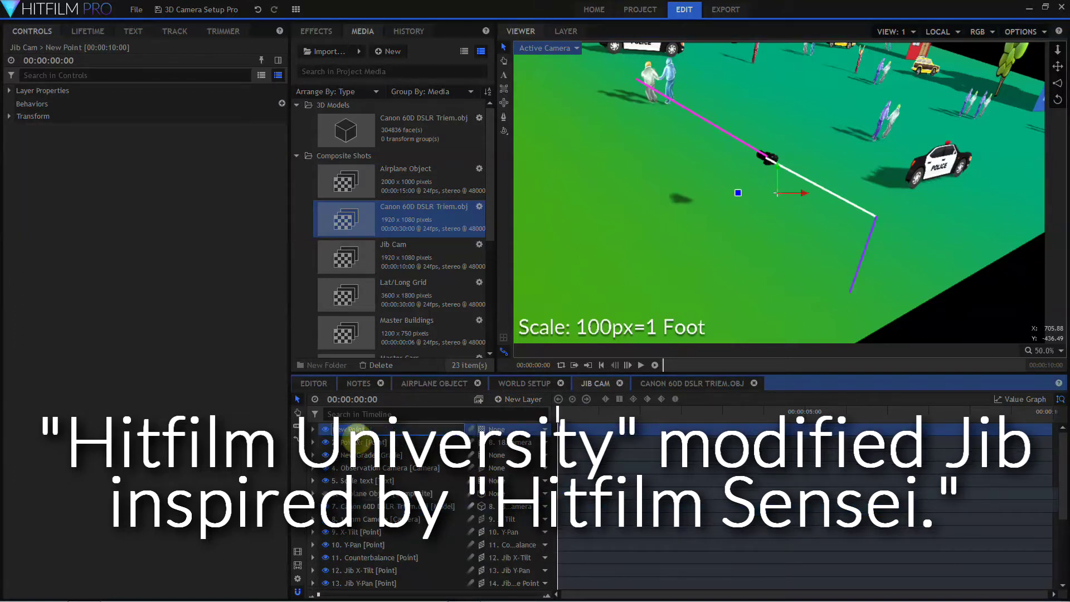
text(Foc)
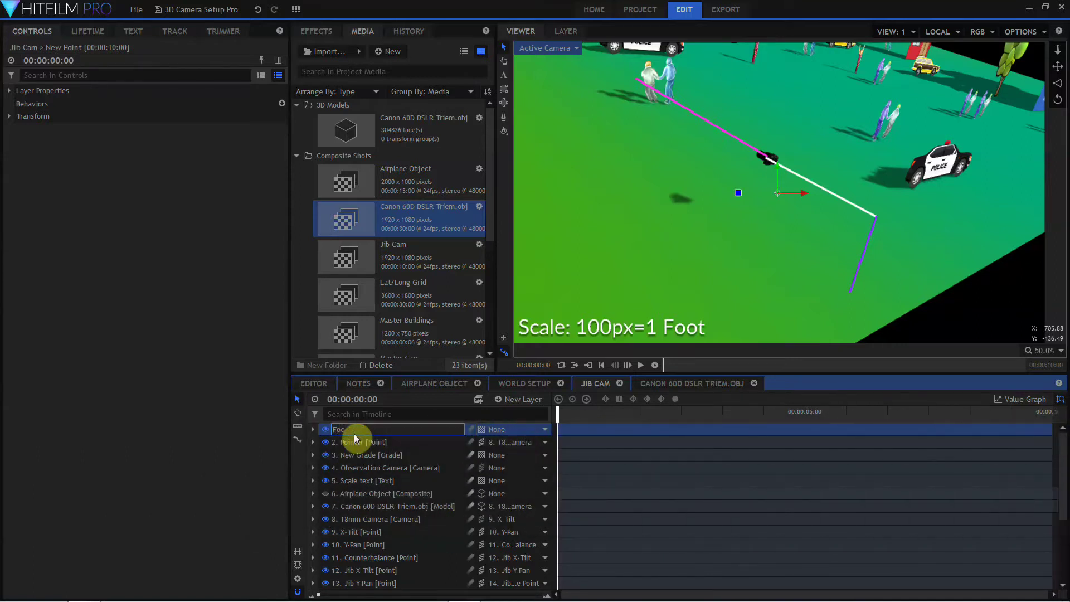
text(us Point)
key(Return)
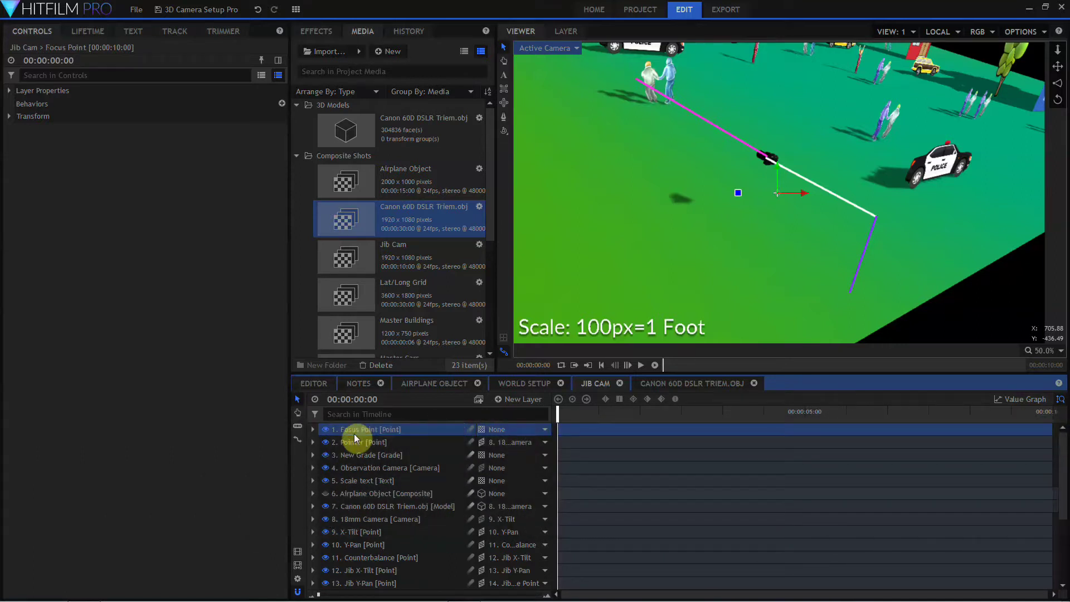
Make Focus Point a 3D Plane layer parented to 13. Jib Y-Pan
click(500, 427)
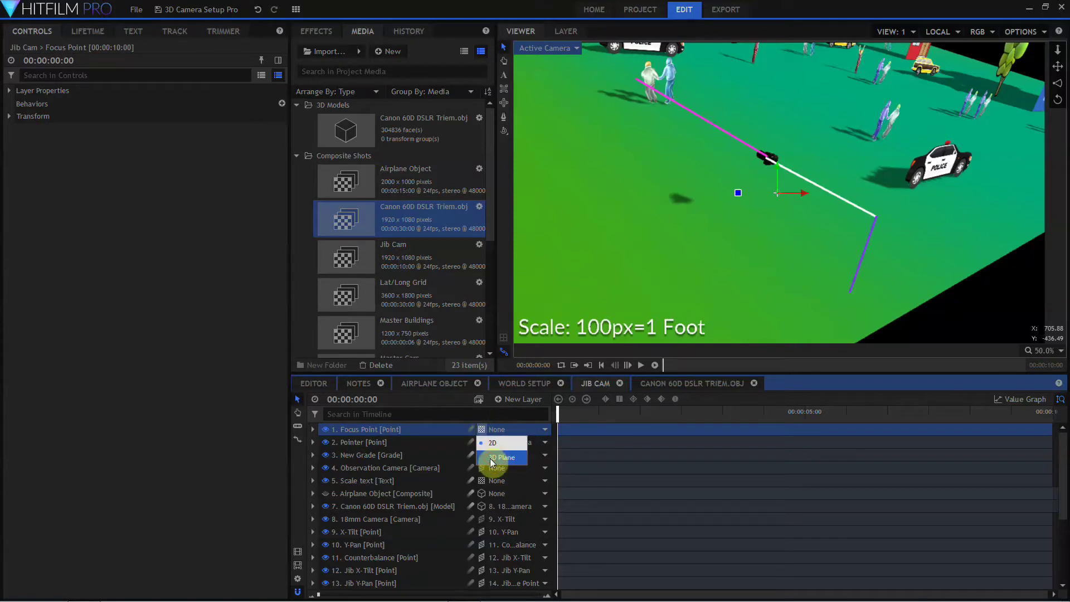
click(493, 457)
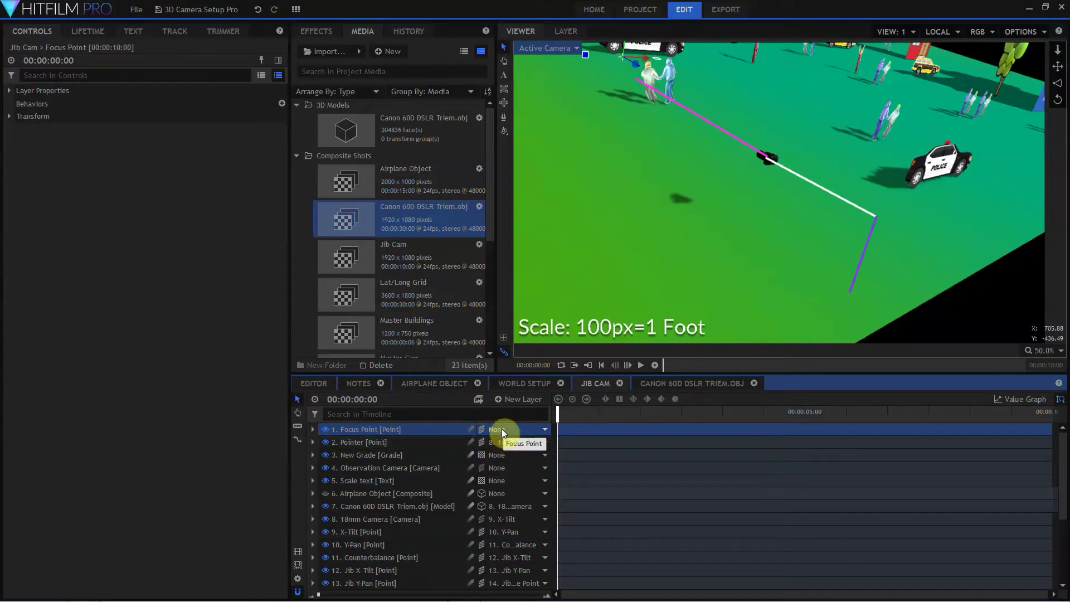
click(503, 433)
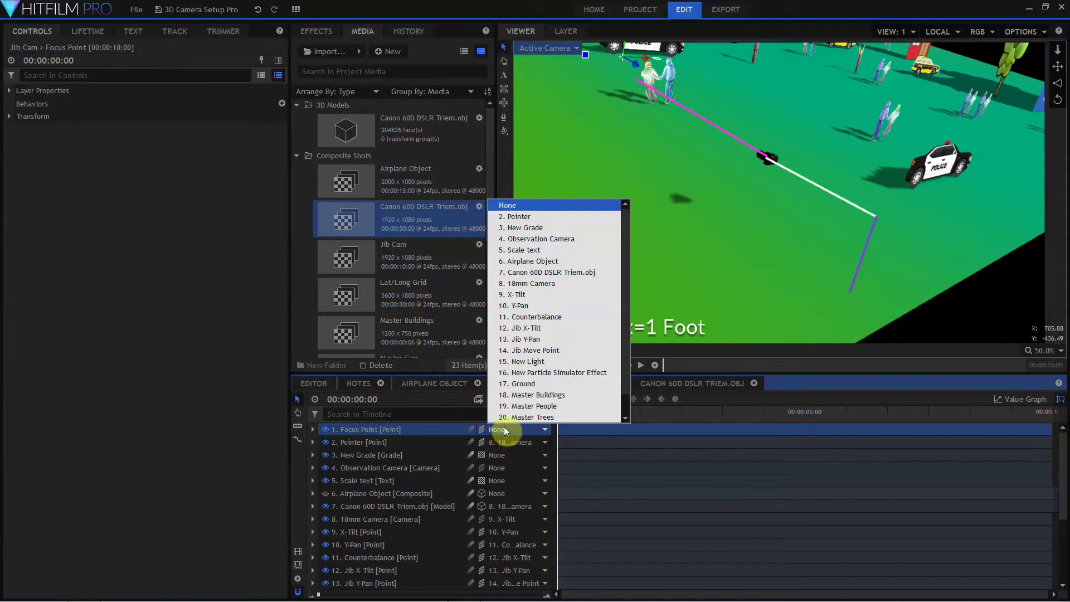
click(527, 328)
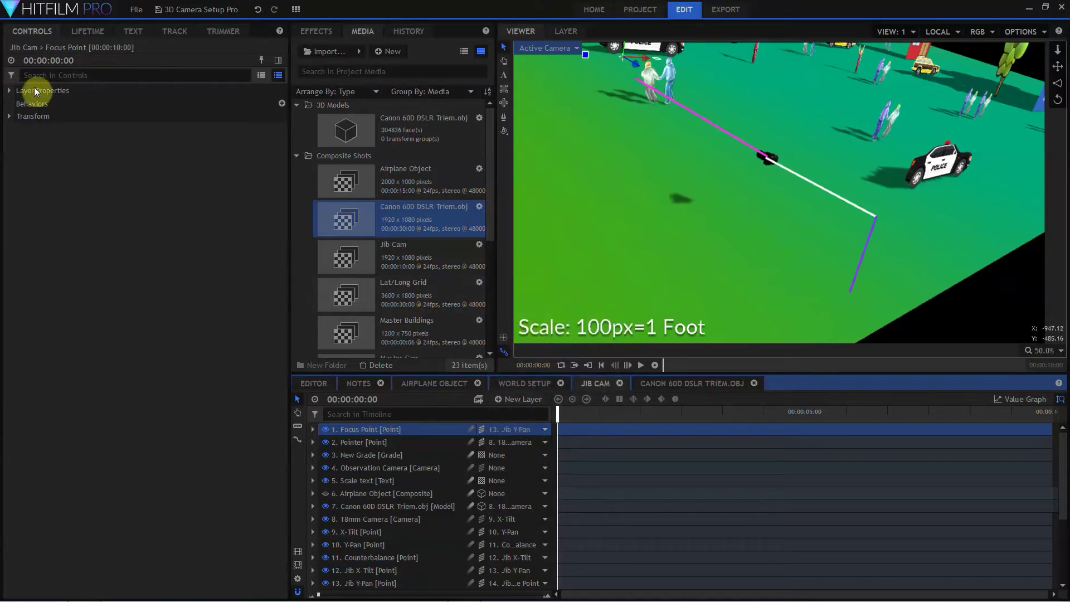
Set Focus Point's Transform position to X 0, Y 0, Z -100000000
click(9, 117)
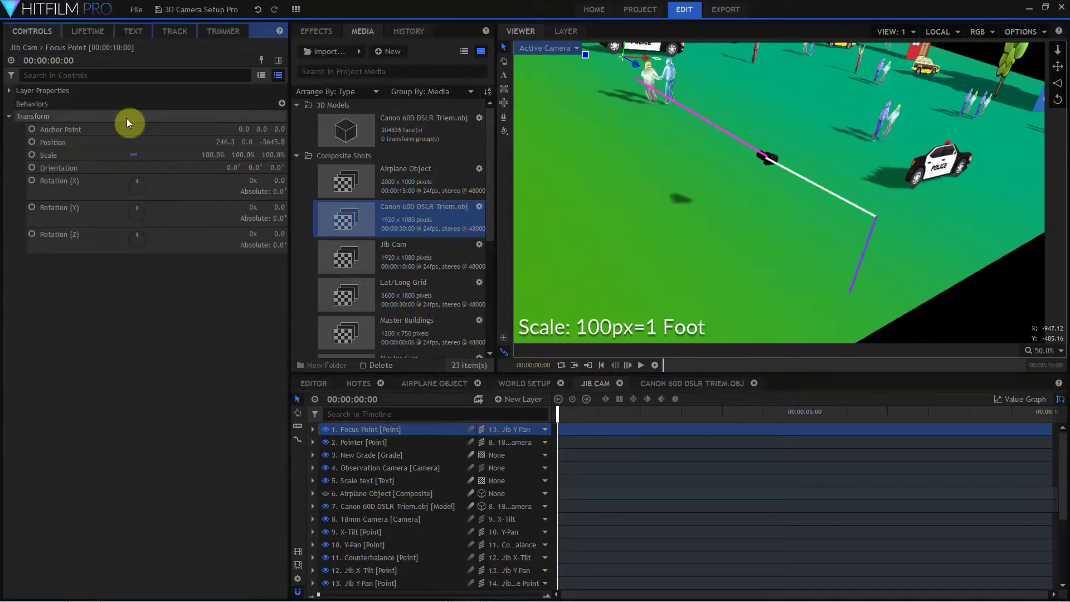
click(222, 141)
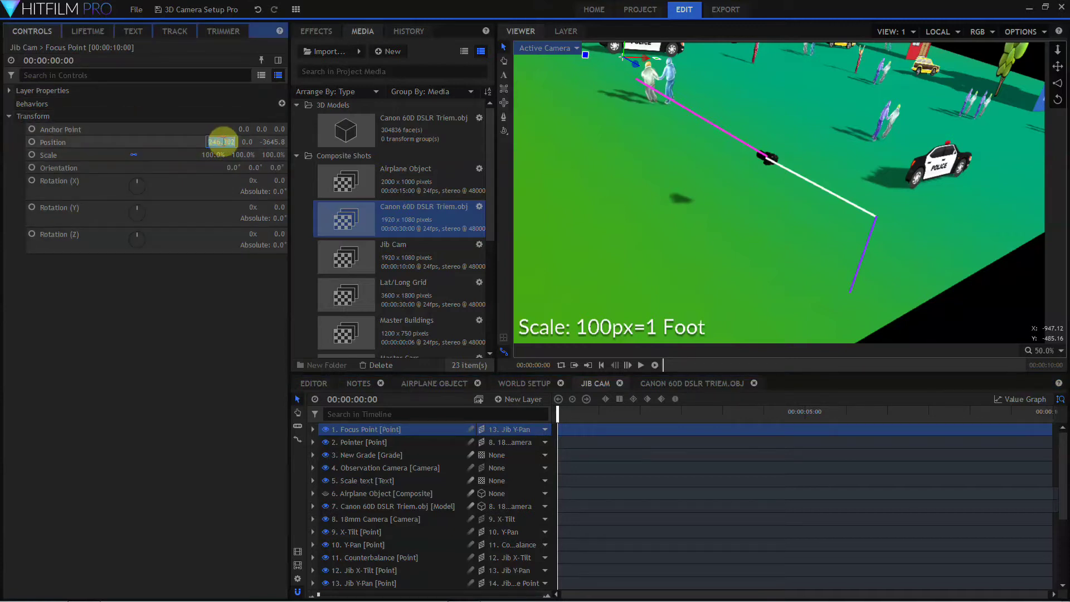
text(0)
key(Tab)
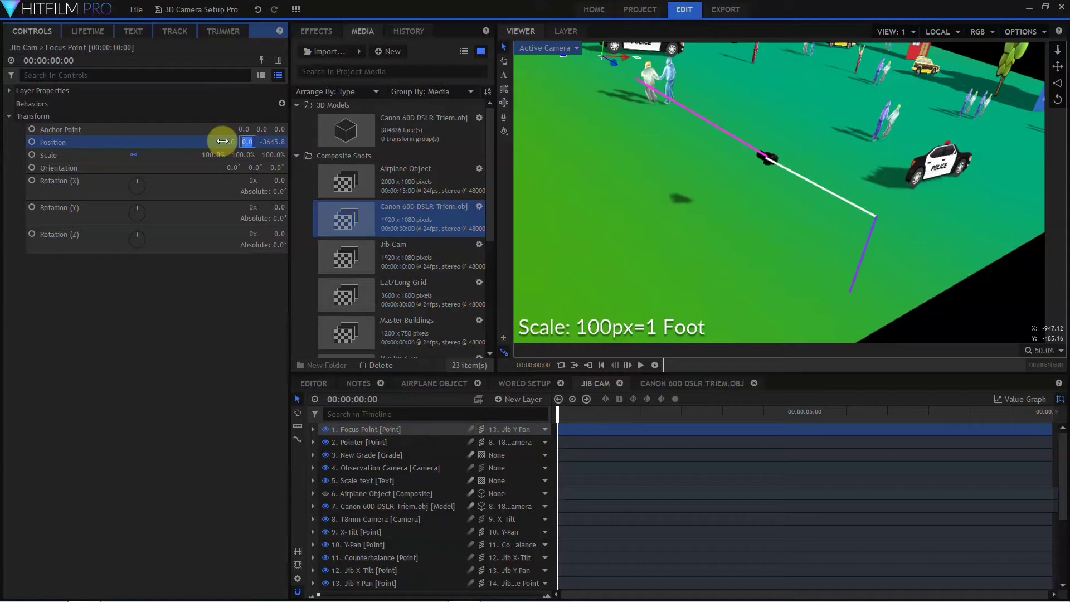
text(0)
key(Tab)
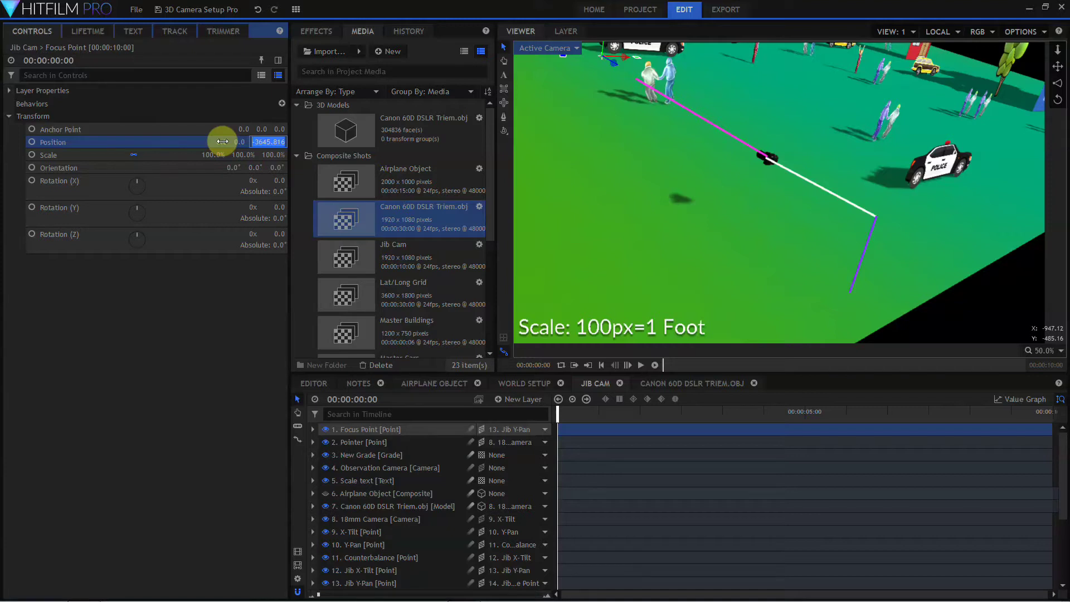
text(-)
text(100000000)
In the 18mm Camera layer's Properties, enter a Far Clip Distance of 100000
click(382, 519)
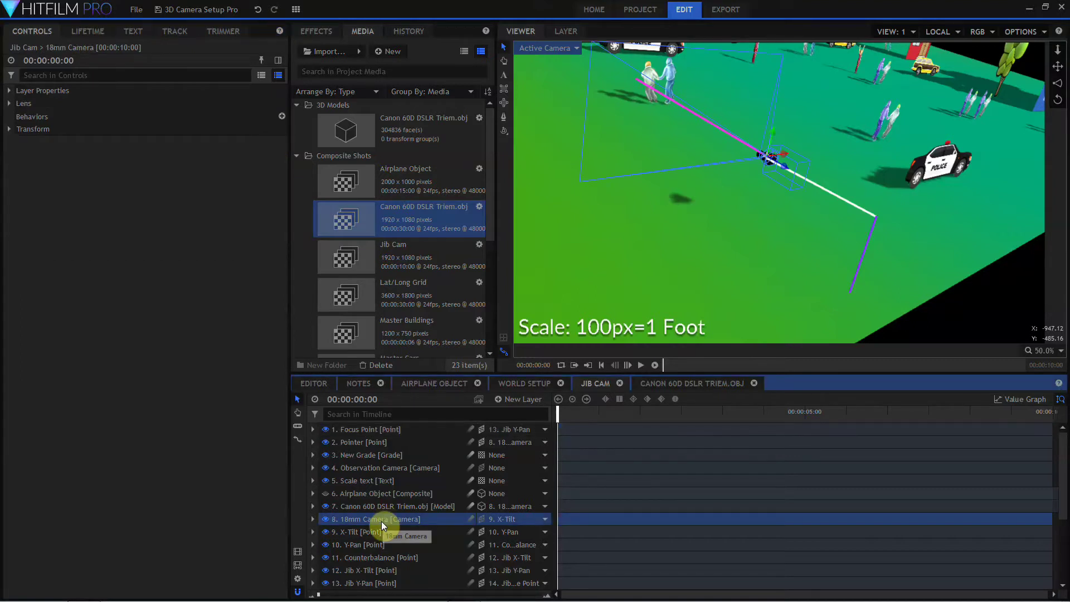
right_click(381, 520)
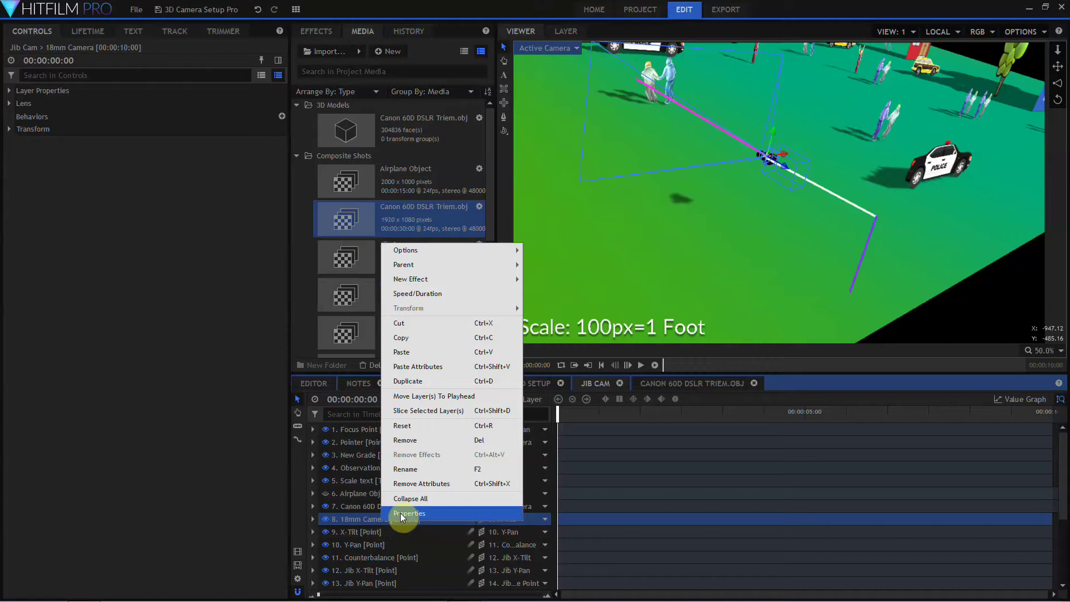
click(400, 513)
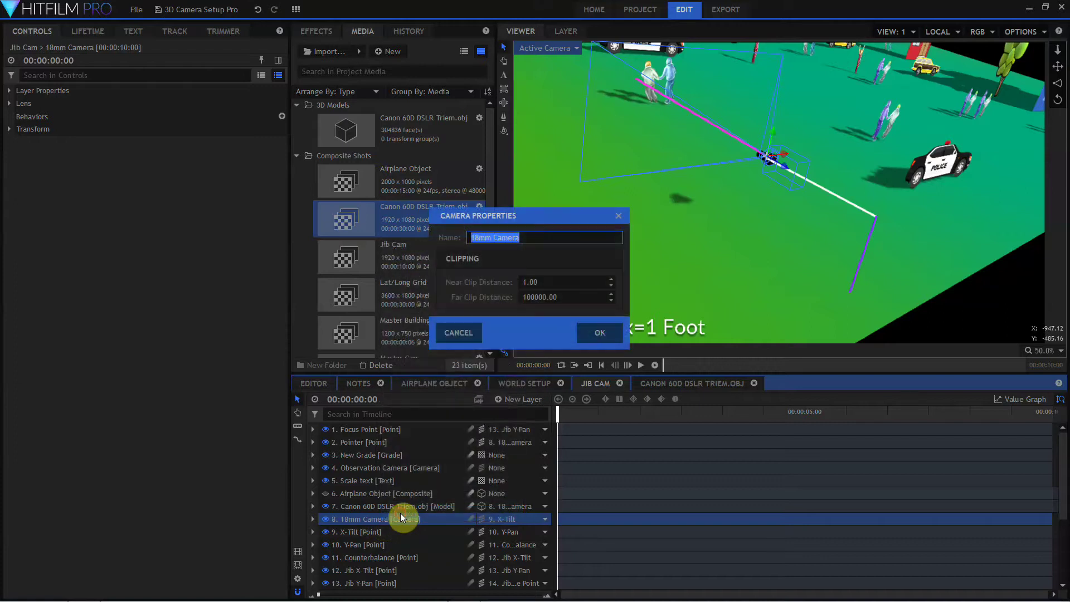
click(562, 297)
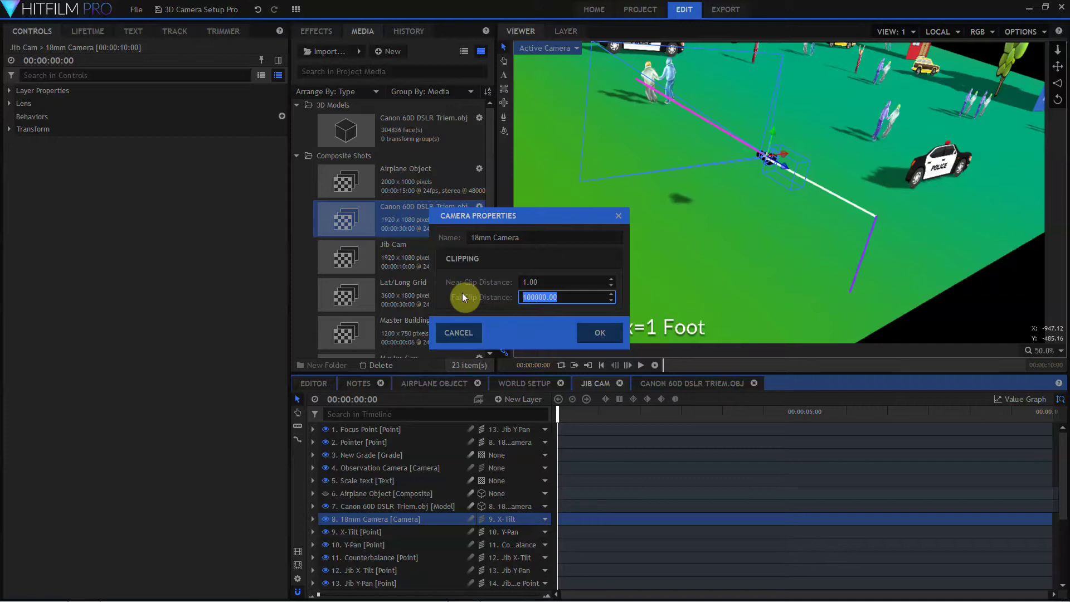
text(20000)
key(BackSpace)
key(BackSpace)
key(BackSpace)
key(BackSpace)
key(BackSpace)
text(11000)
key(BackSpace)
key(BackSpace)
key(BackSpace)
key(BackSpace)
text(0100)
key(BackSpace)
key(BackSpace)
key(BackSpace)
key(BackSpace)
text(00000)
Confirm the camera properties, then drag Focus Point down to layer 10 above Counterbalance
click(605, 329)
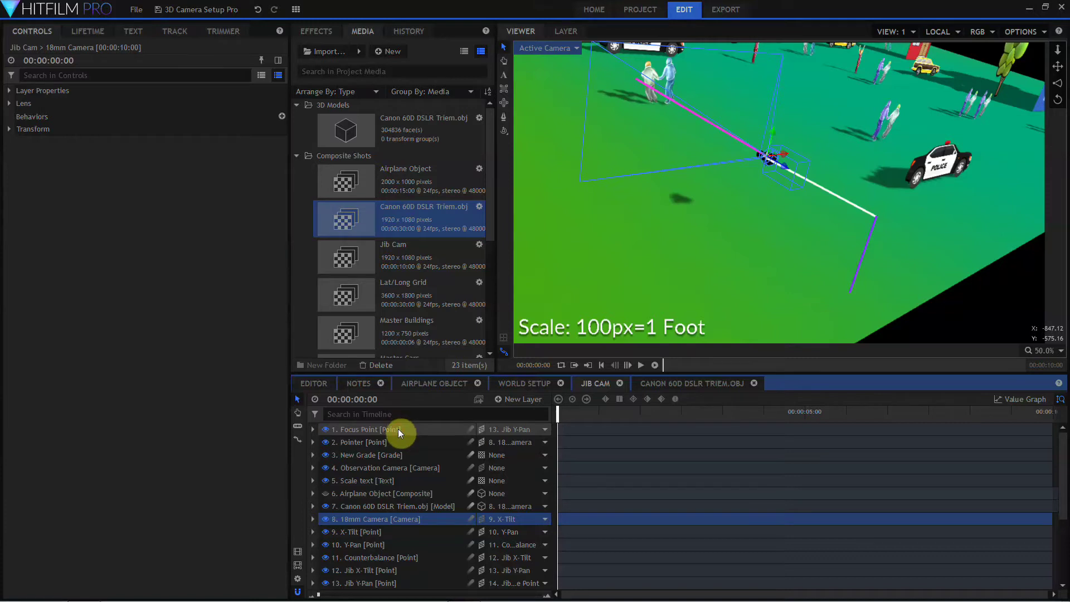
click(398, 429)
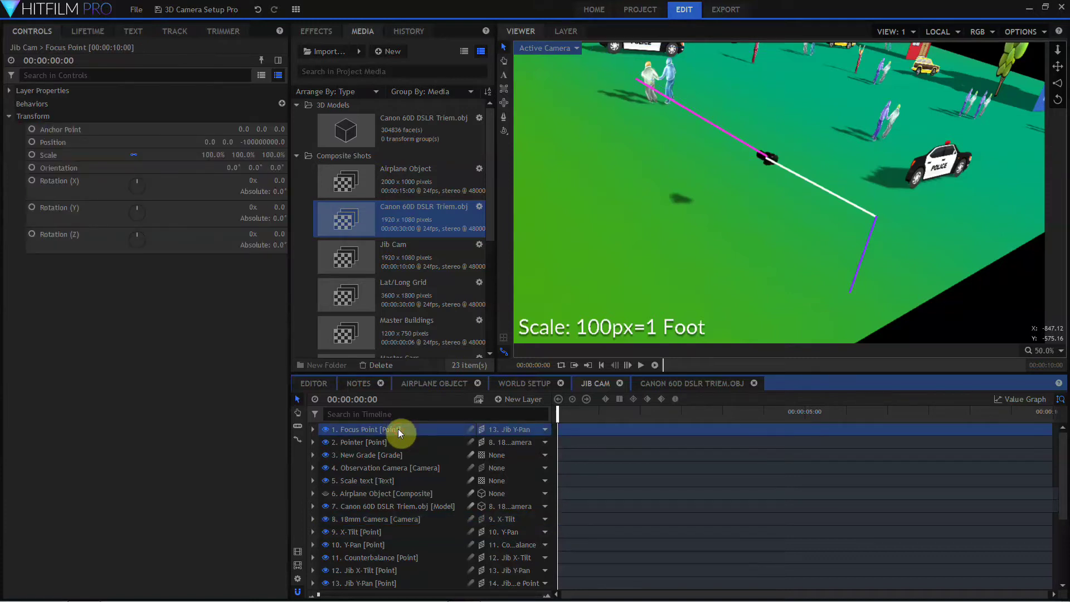
drag(397, 429, 420, 547)
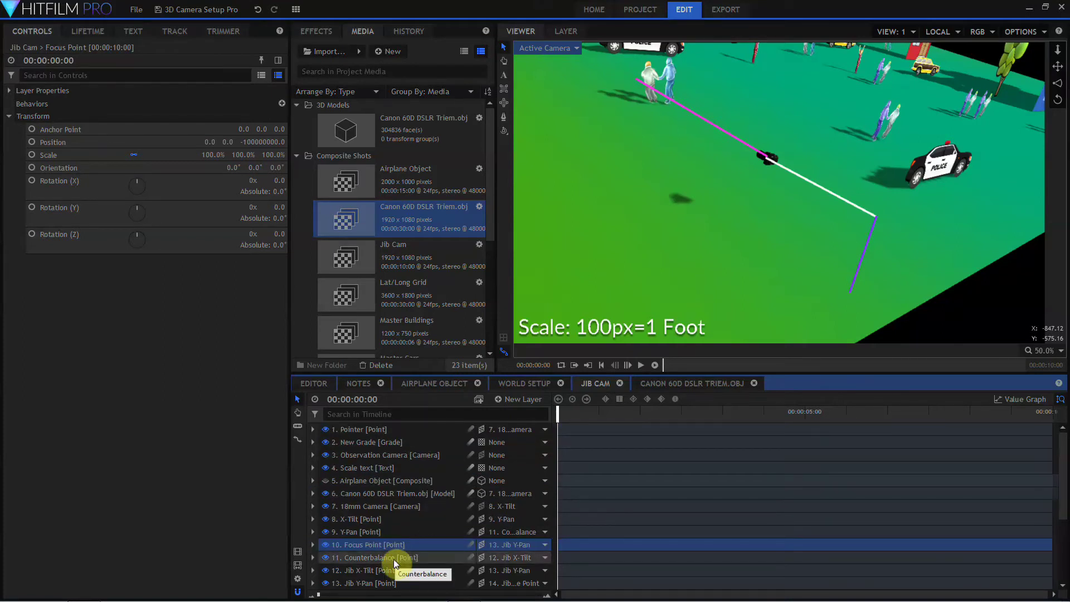
Set Counterbalance's Alignment to Towards Layer with 10. Focus Point as alignment layer
ctrl+click(395, 559)
click(394, 559)
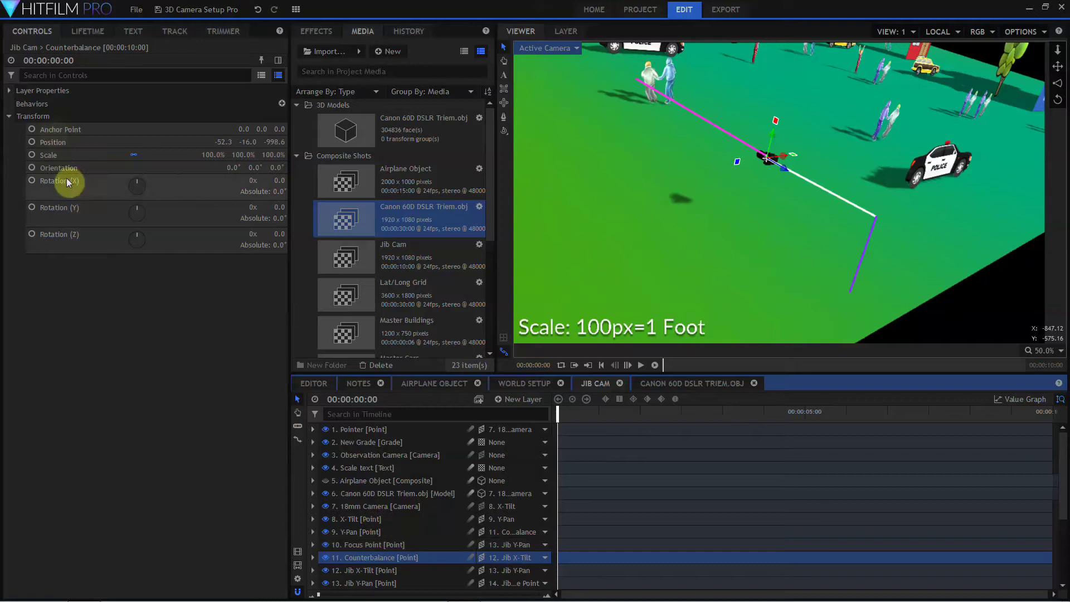
click(12, 92)
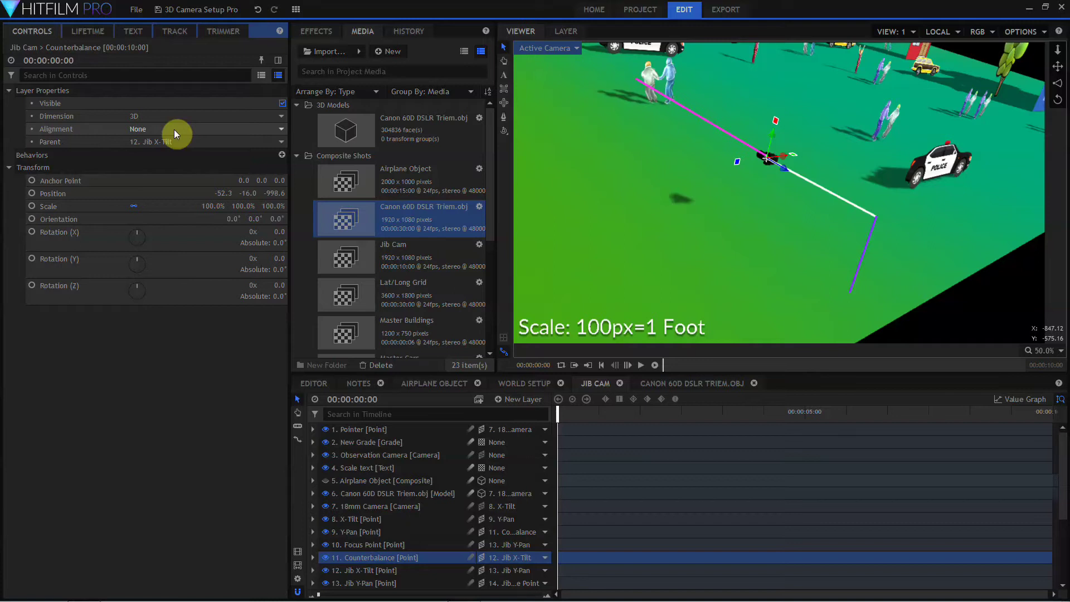
click(371, 545)
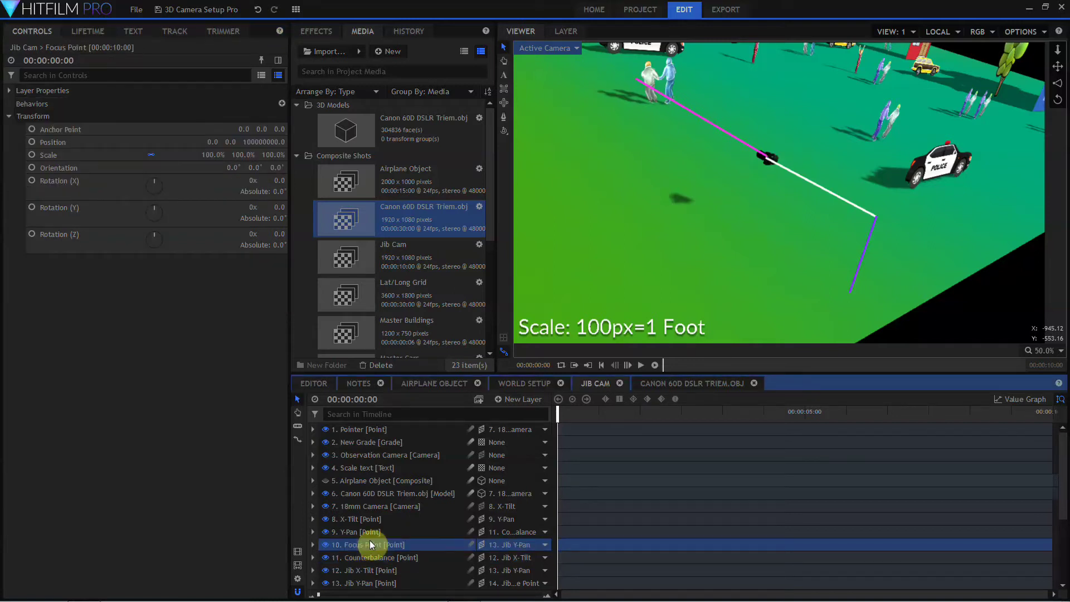
click(380, 557)
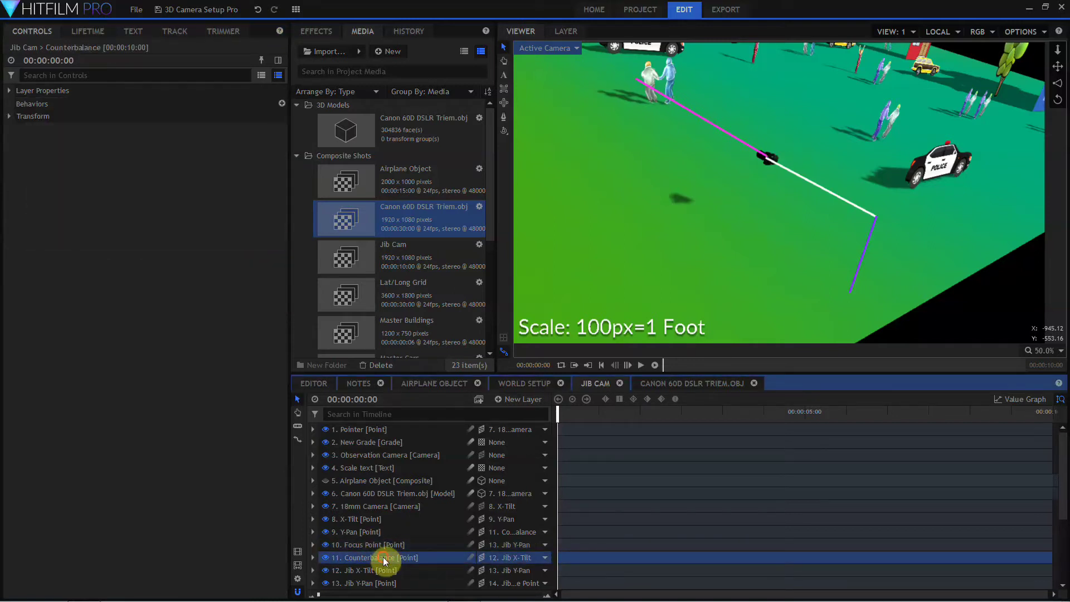
click(10, 91)
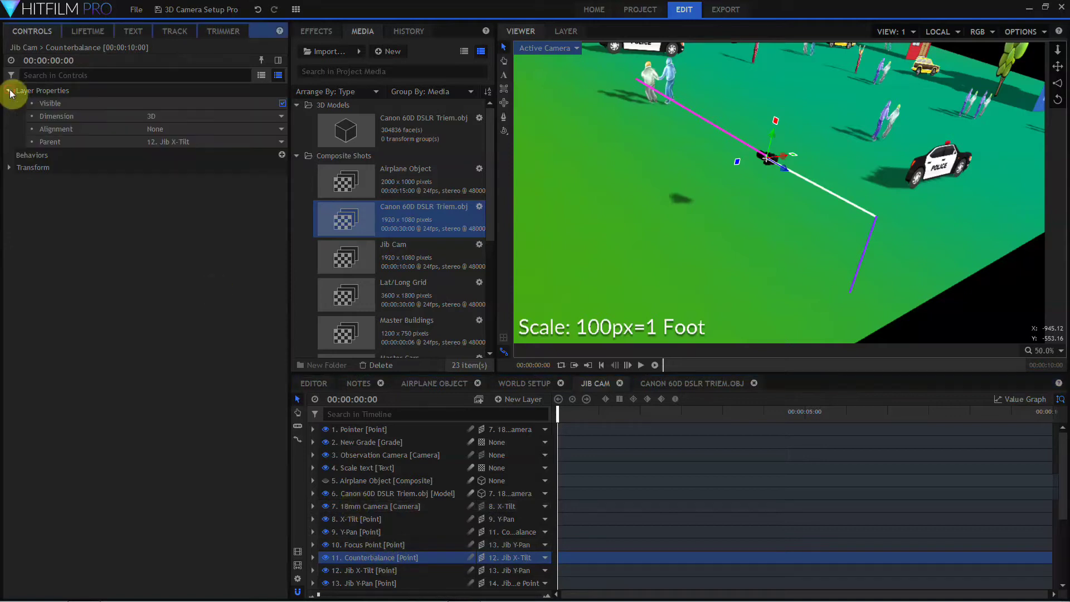
click(197, 129)
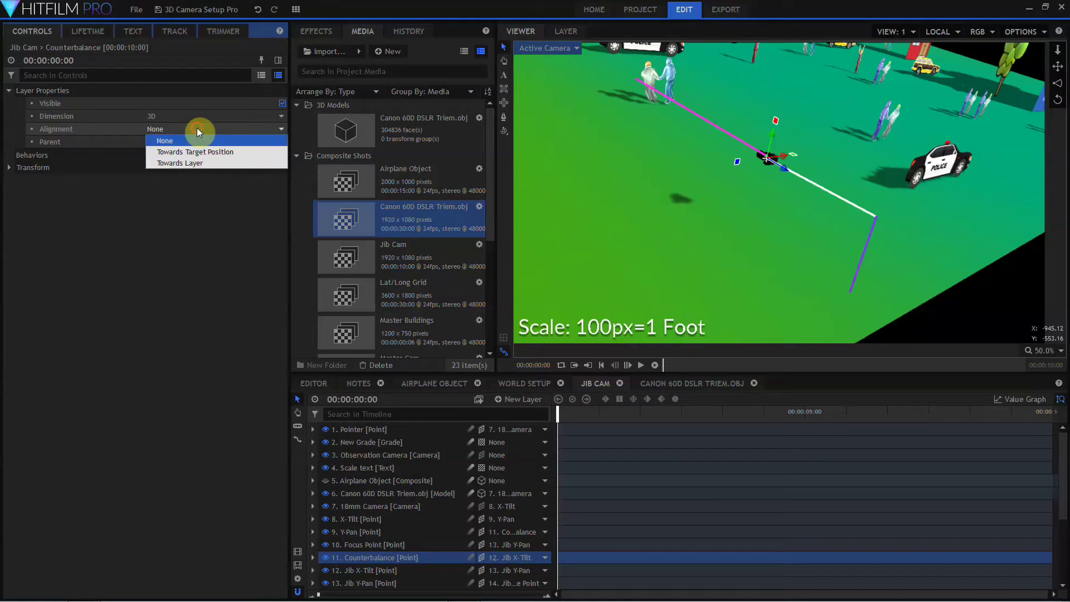
click(185, 163)
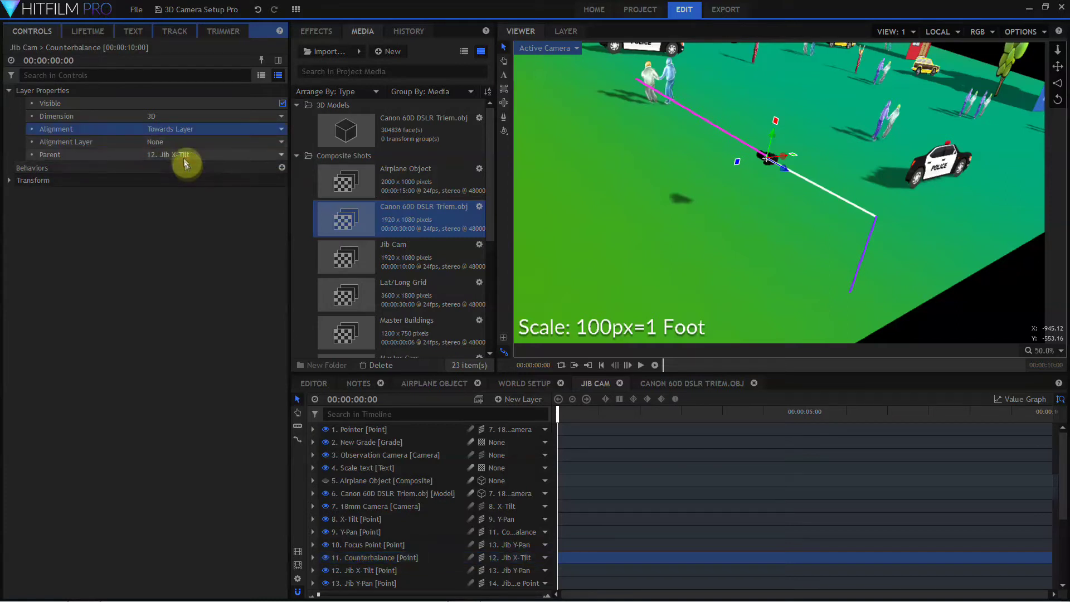
click(182, 145)
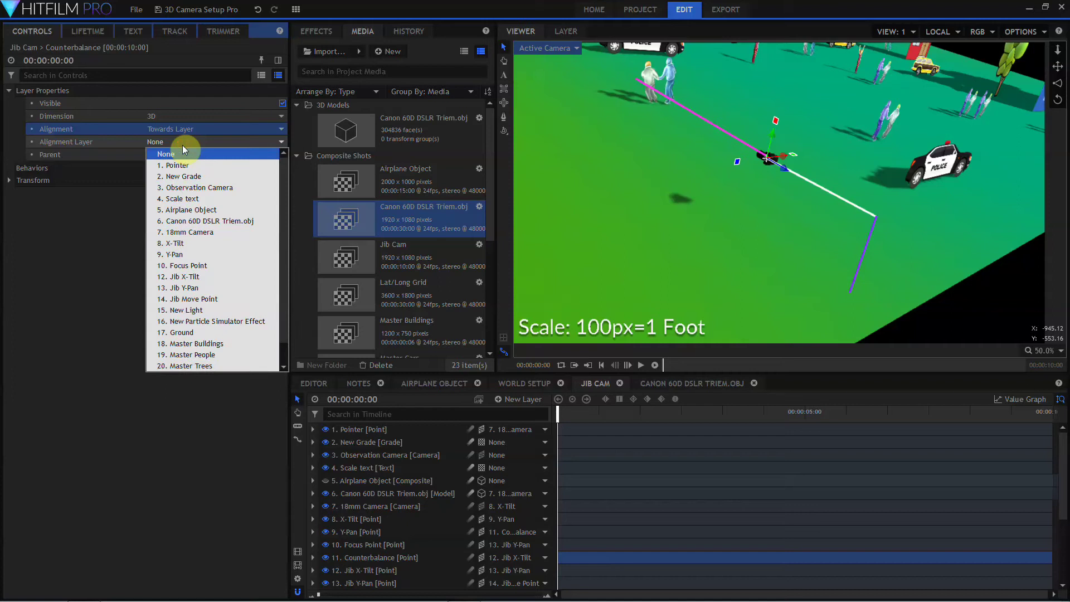
click(192, 266)
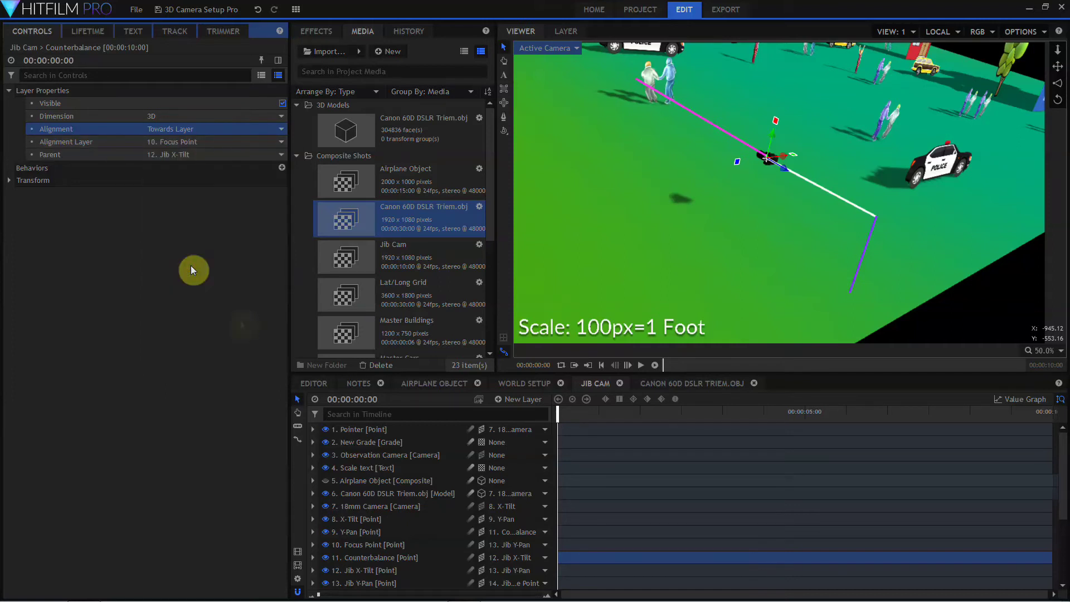
Rotate Jib X-Tilt in the viewer to about 355.5° orientation
click(375, 570)
mouse_move(889, 181)
mouse_down()
mouse_move(900, 197)
mouse_move(875, 172)
mouse_move(905, 203)
mouse_move(871, 175)
mouse_move(895, 188)
mouse_up()
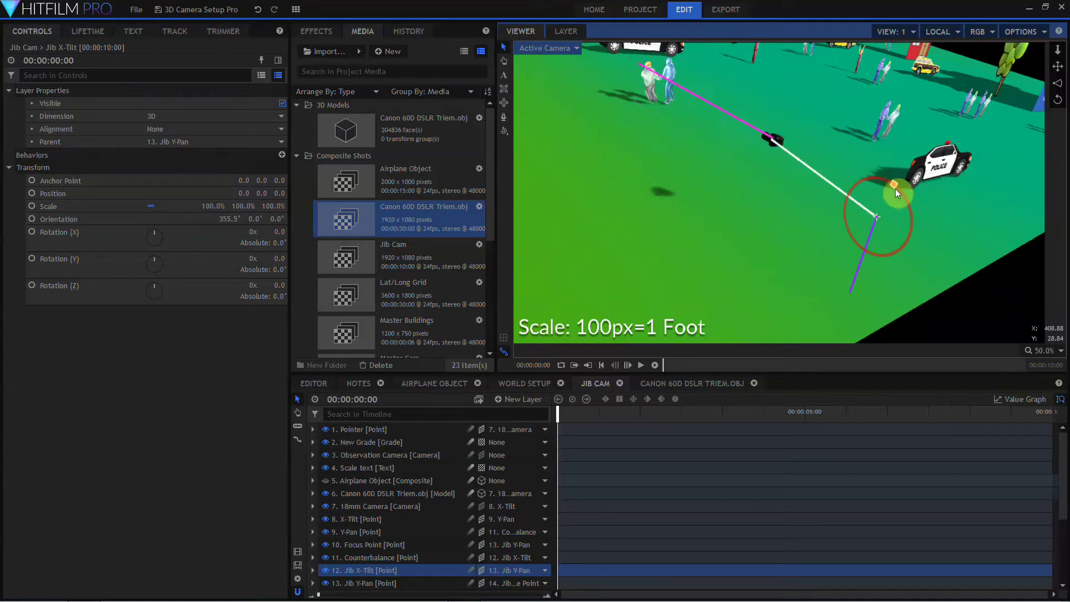
Hide Observation Camera and the camera model, and reset Jib X-Tilt's Orientation to 0°
click(326, 455)
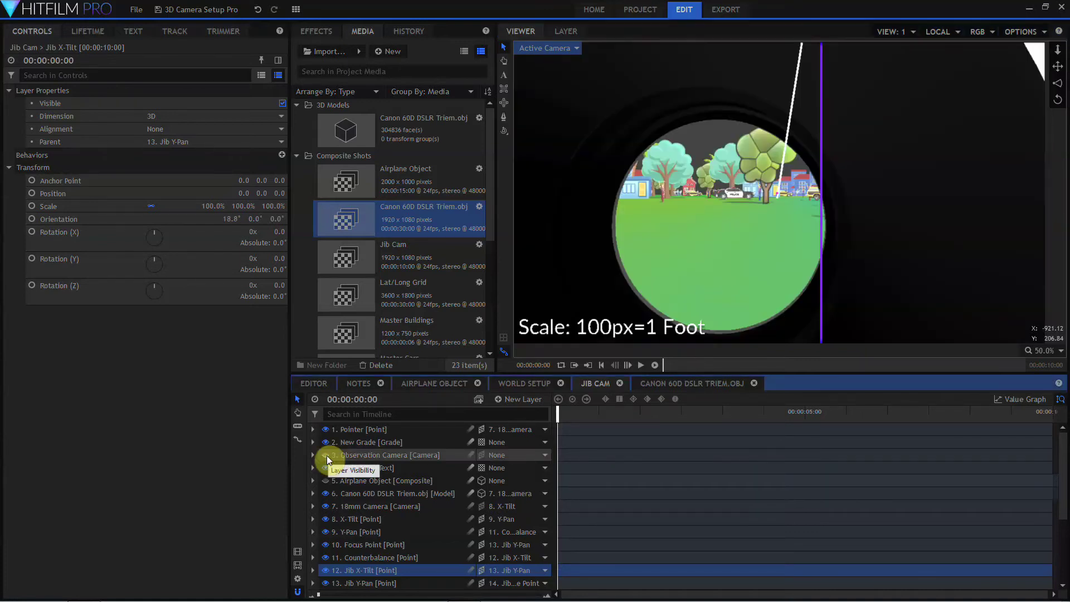
click(325, 493)
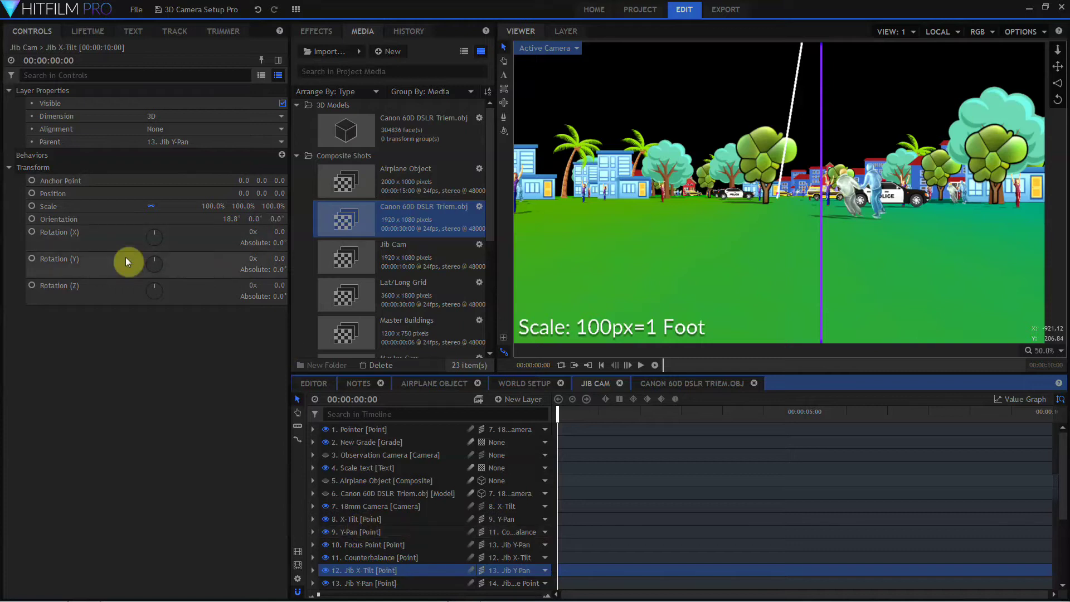
click(232, 219)
drag(231, 219, 193, 219)
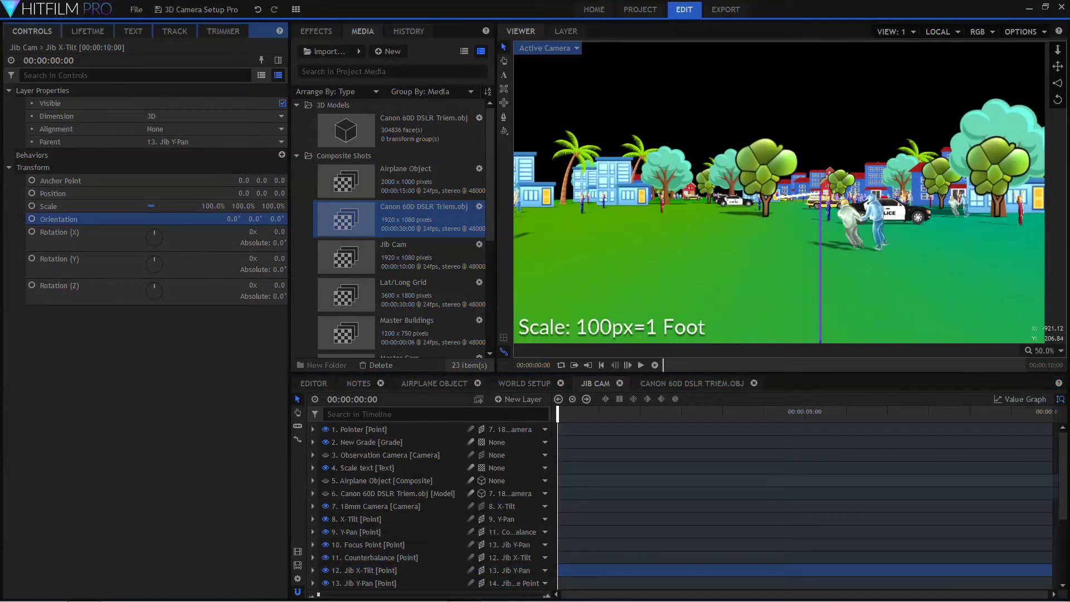
Scrub Jib X-Tilt's Rotation X to about -2°
click(154, 237)
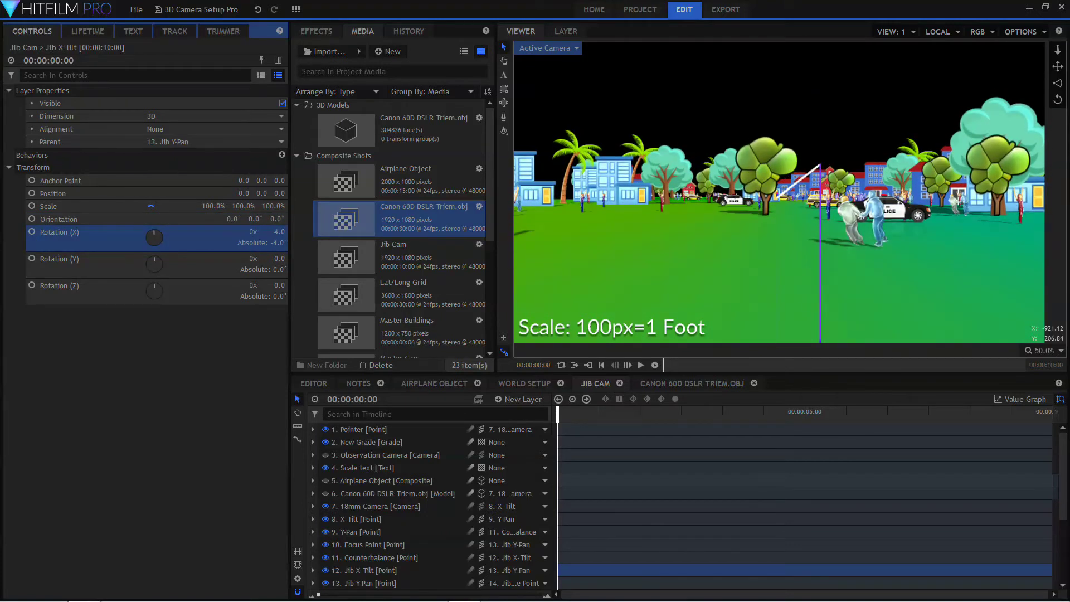
mouse_move(154, 237)
mouse_down()
mouse_move(141, 237)
mouse_move(152, 237)
mouse_up()
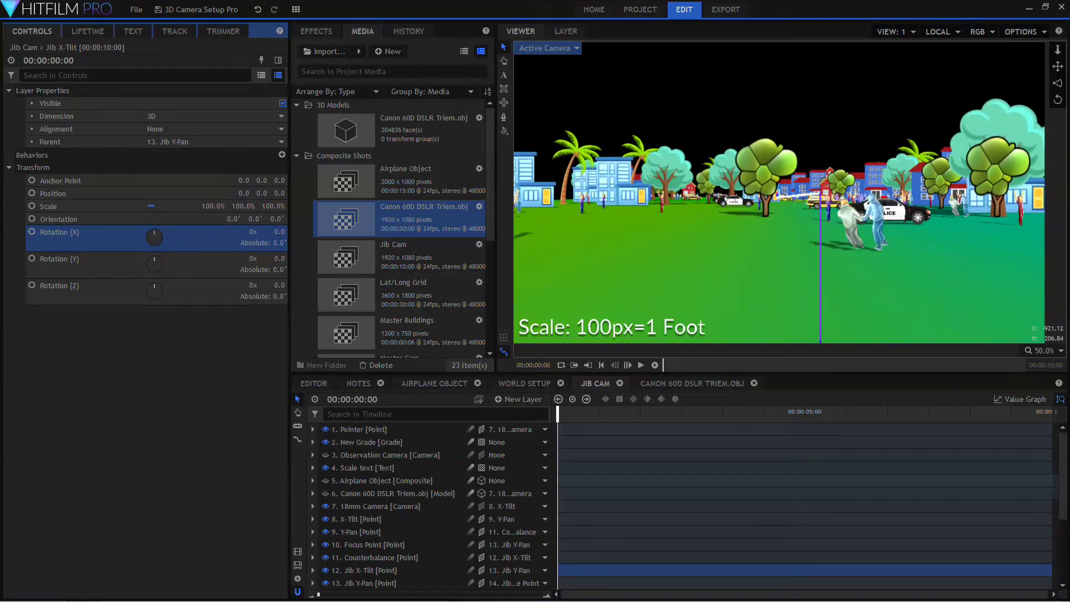
drag(152, 237, 151, 237)
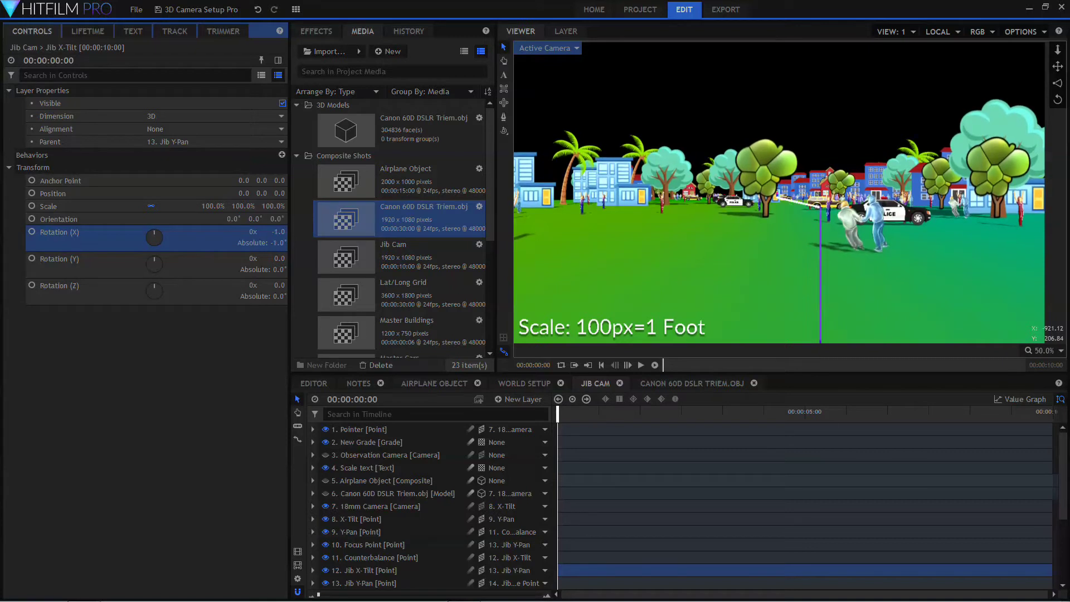
drag(150, 237, 151, 237)
click(281, 235)
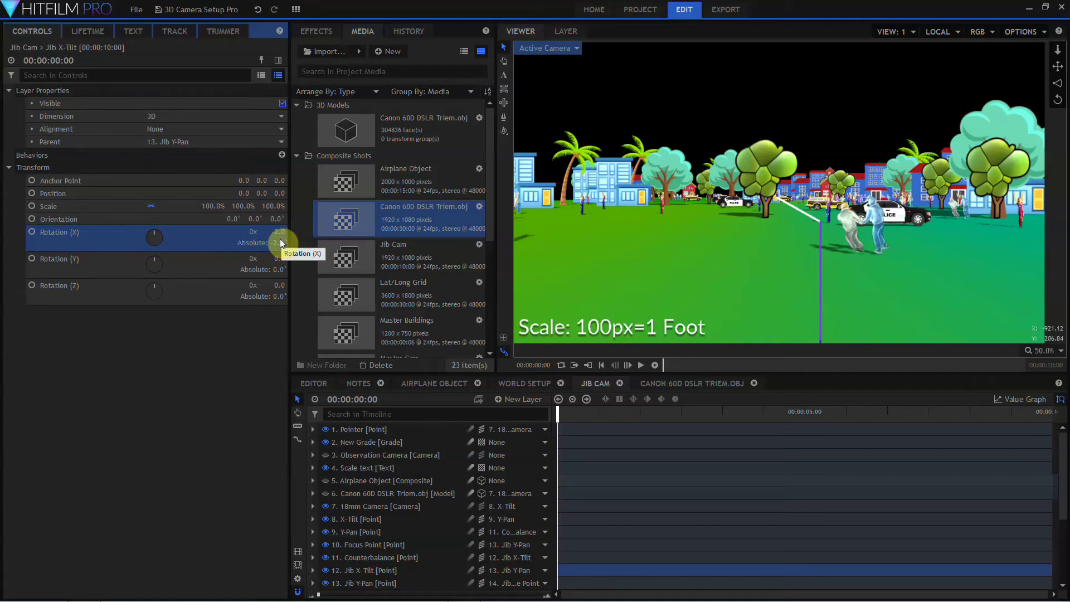
Show the Canon 60D model and pan Jib Y-Pan to a 3.5° Y orientation
click(362, 583)
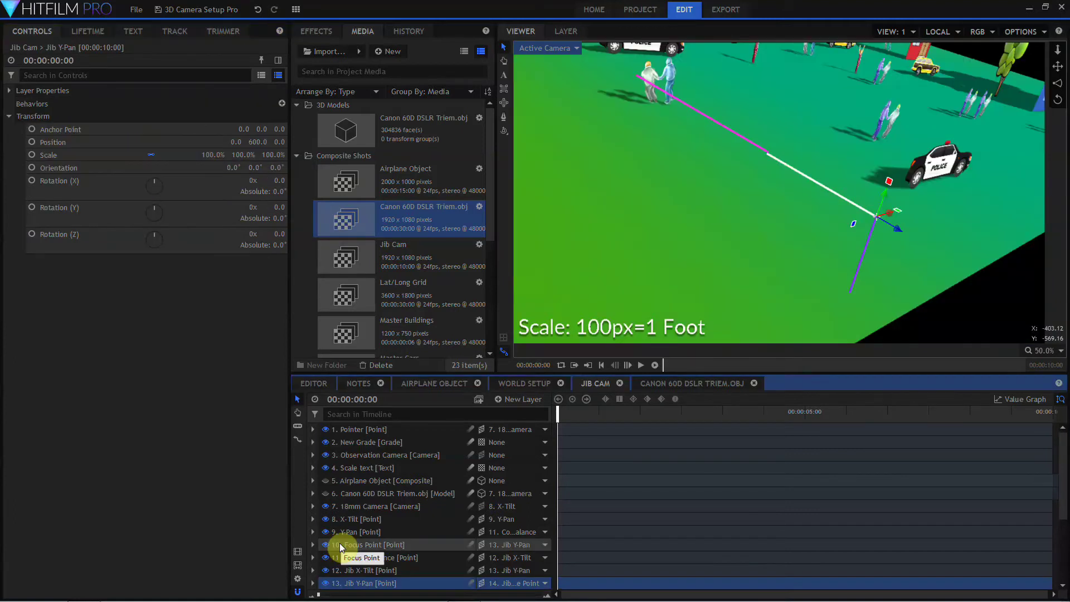
click(326, 494)
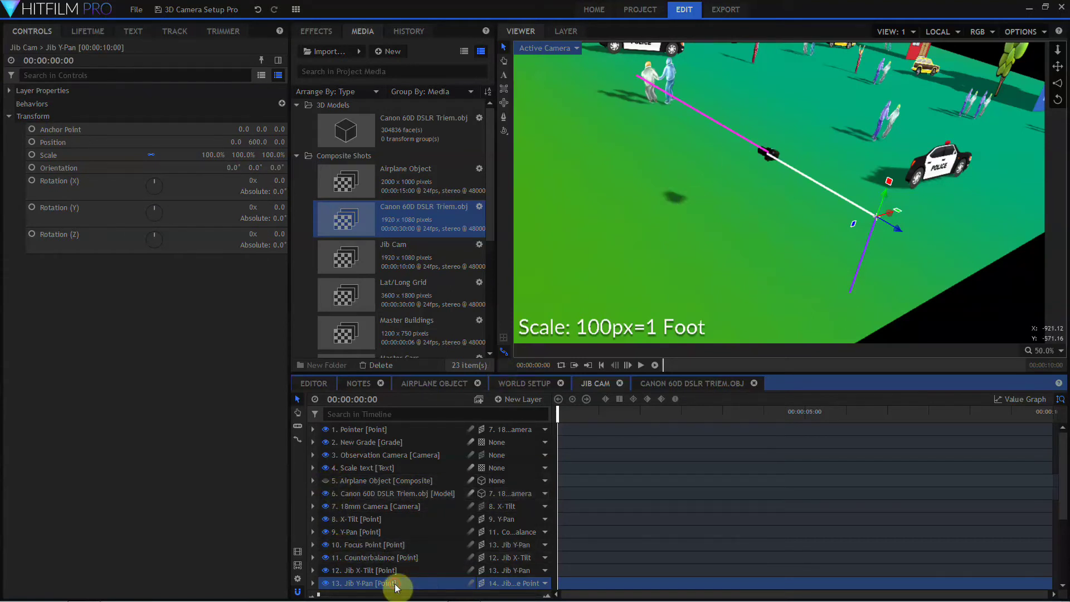
click(898, 209)
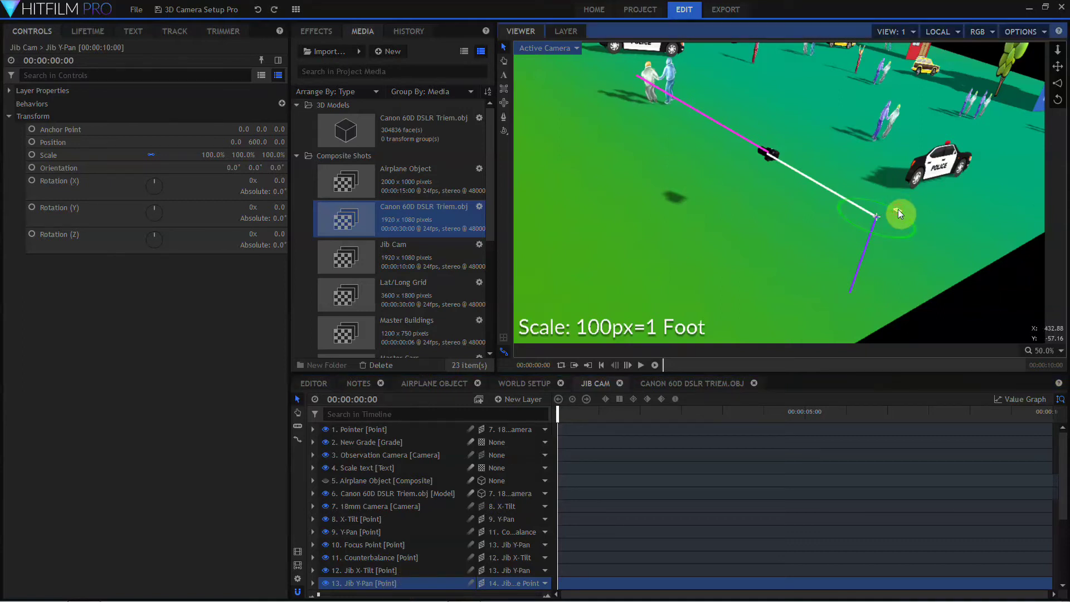
mouse_move(898, 209)
mouse_down()
mouse_move(903, 229)
mouse_move(882, 206)
mouse_move(856, 211)
mouse_move(881, 215)
mouse_up()
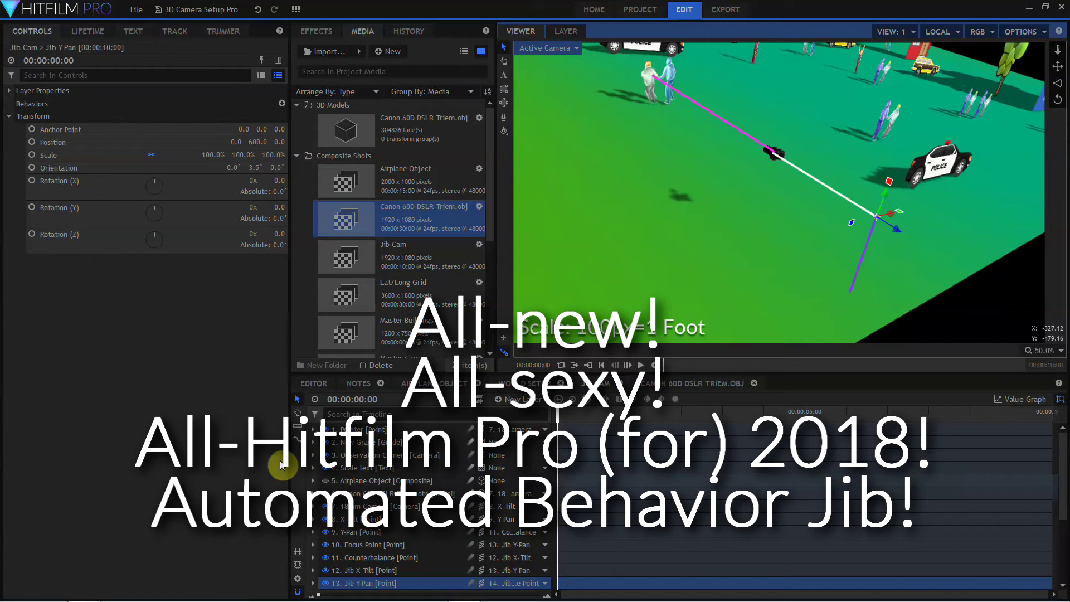
Delete the Focus Point layer and reset Jib Y-Pan's Y orientation to 0
click(352, 549)
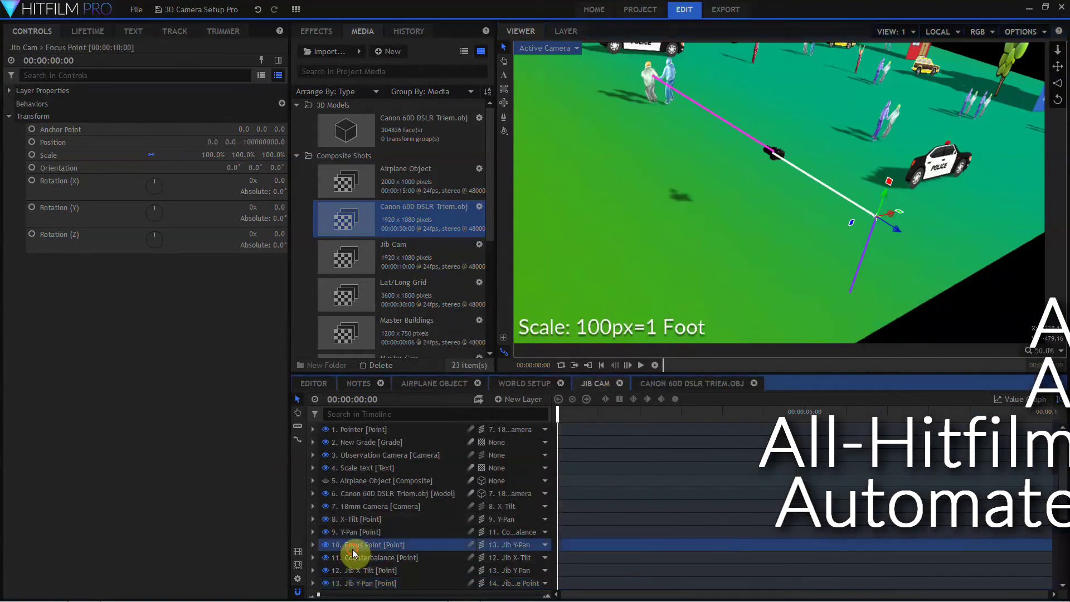
key(Delete)
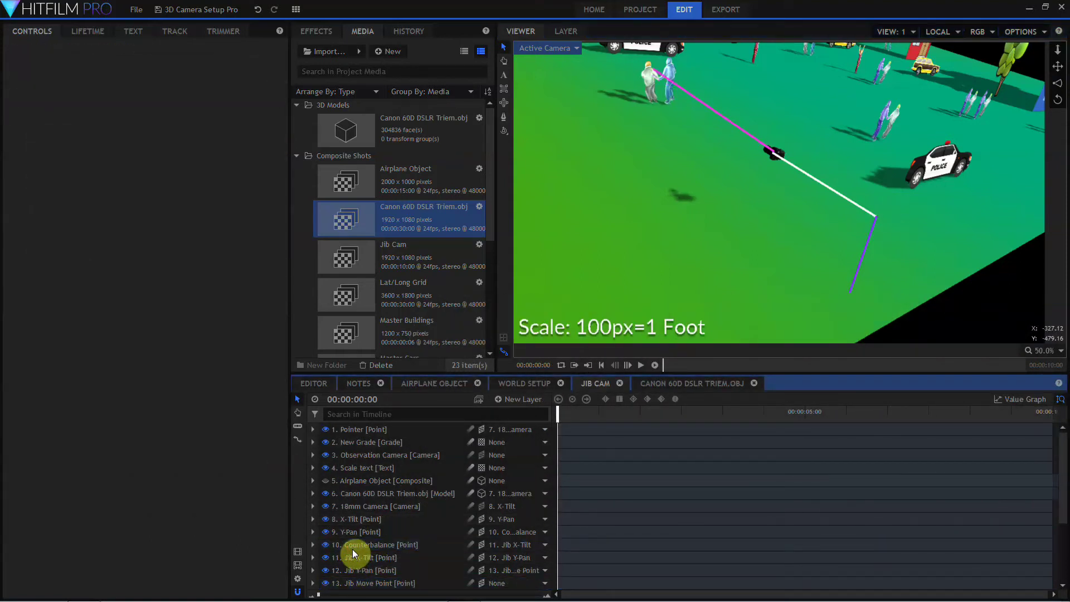
click(375, 571)
click(254, 167)
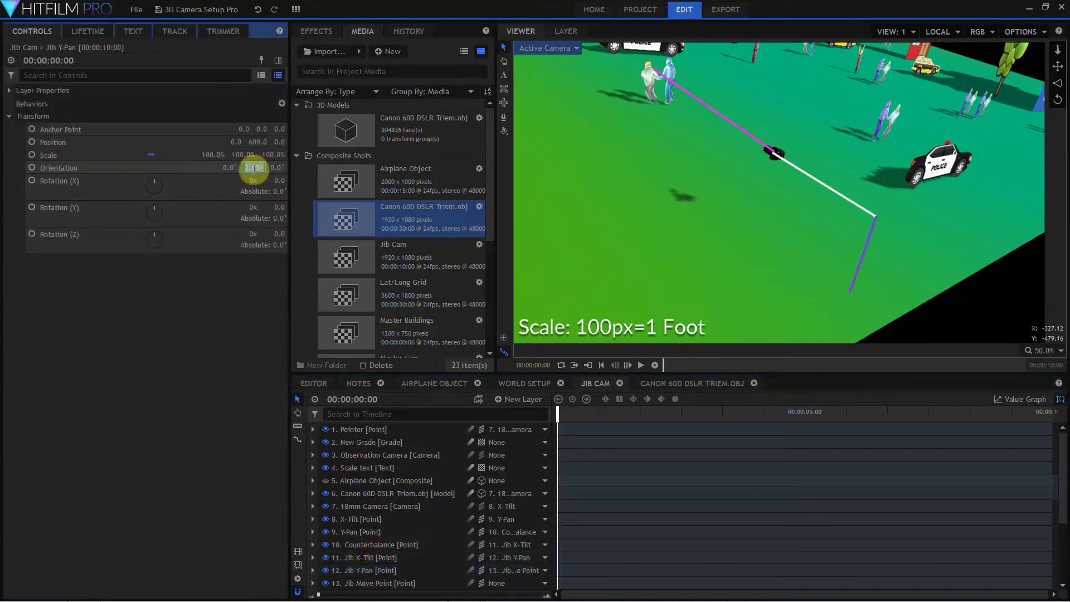
text(0)
key(Return)
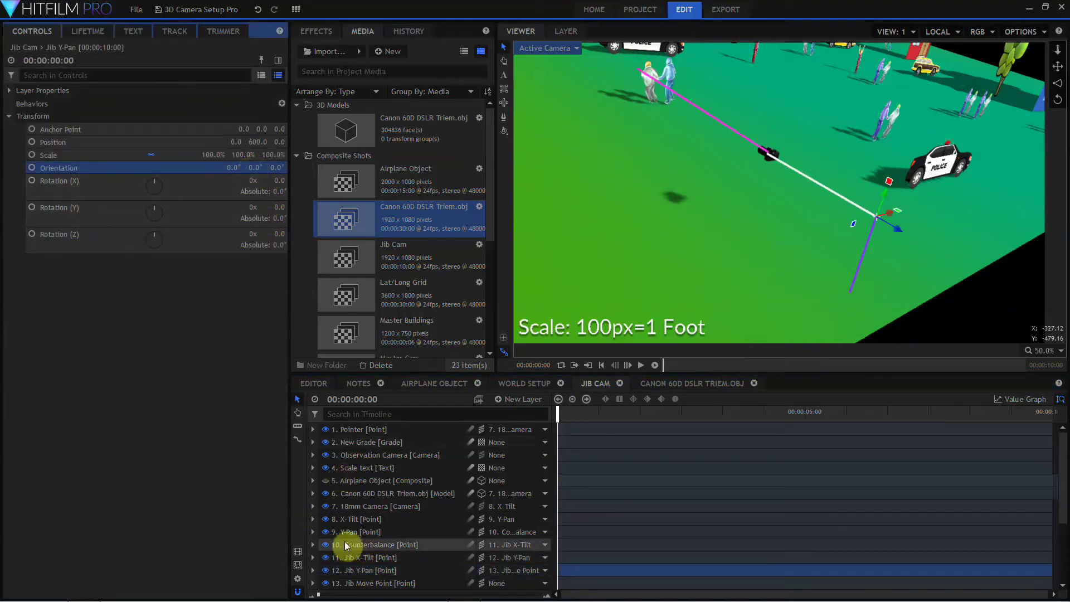
Reset Jib X-Tilt's Rotation X to 0
click(354, 559)
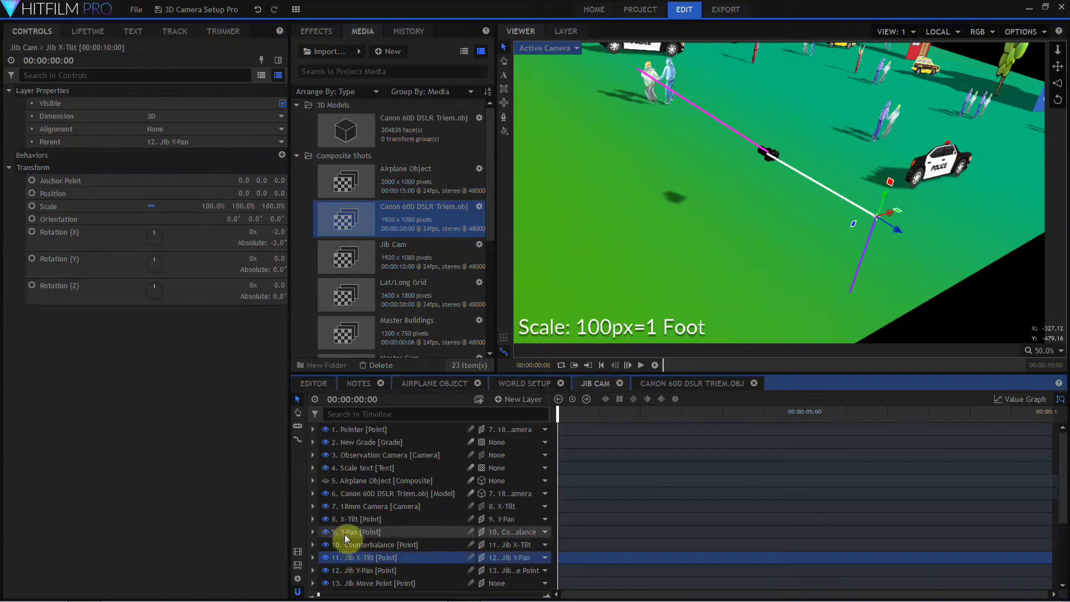
click(278, 232)
text(0)
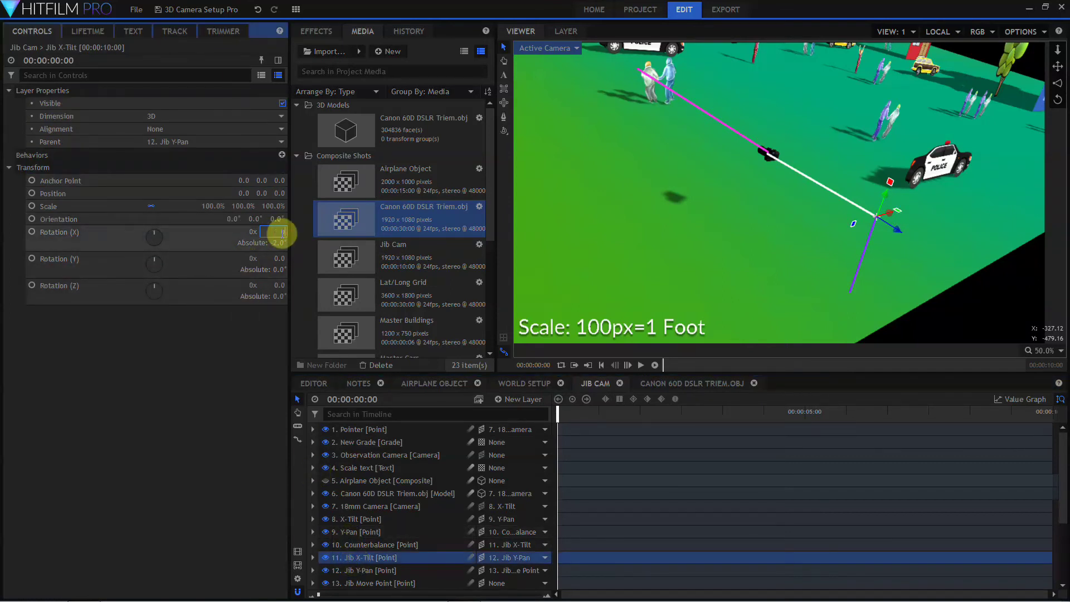
key(Return)
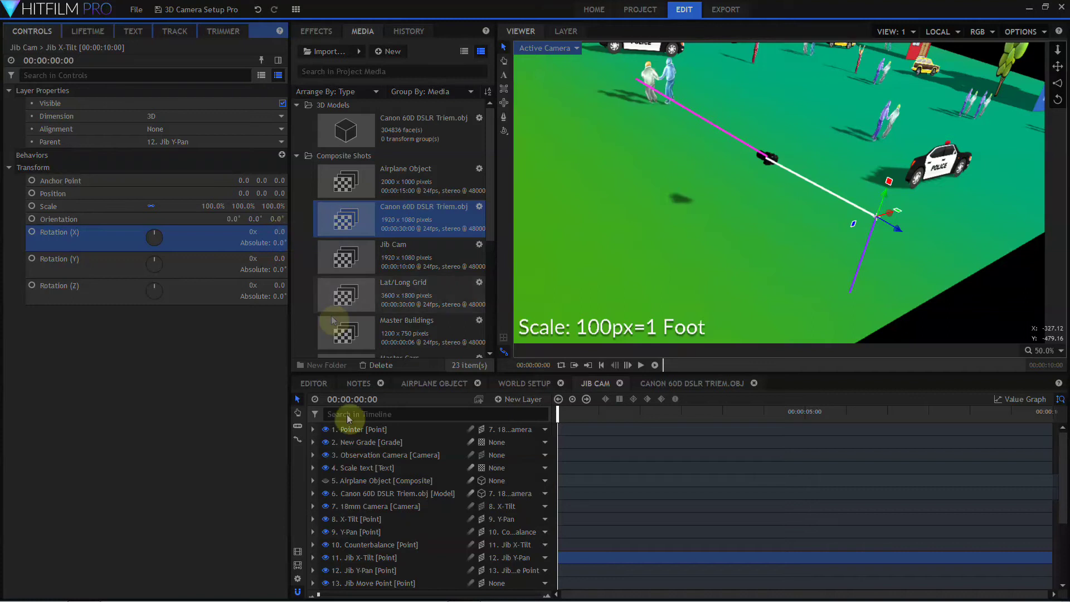
Set Counterbalance's Alignment to None
click(350, 546)
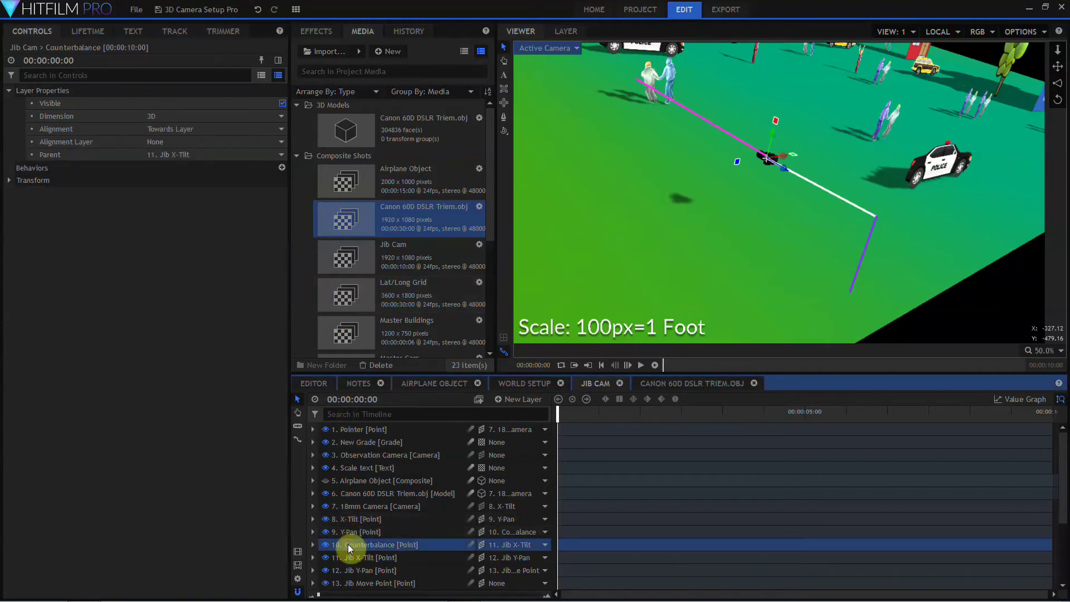
click(212, 129)
click(189, 142)
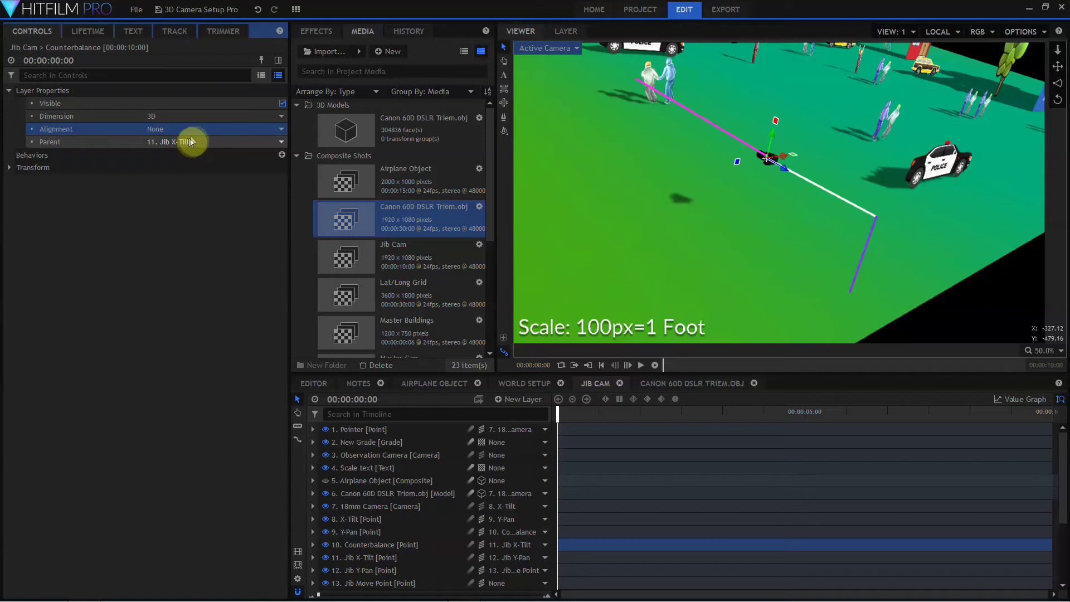
Drag Rotate By Layer from the Effects panel's Behavior folder onto Counterbalance
click(312, 32)
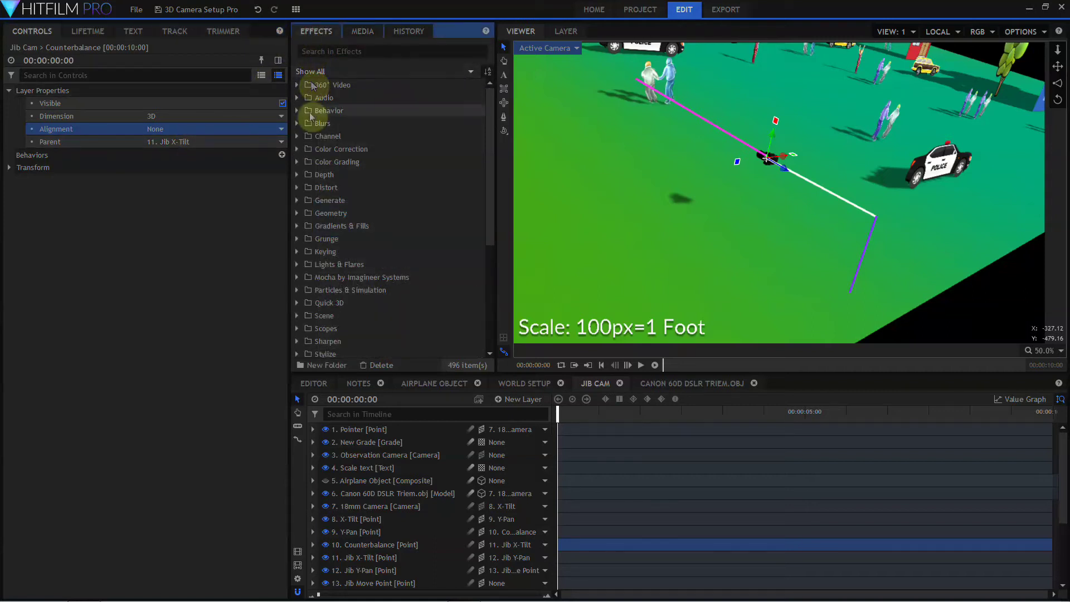
click(297, 111)
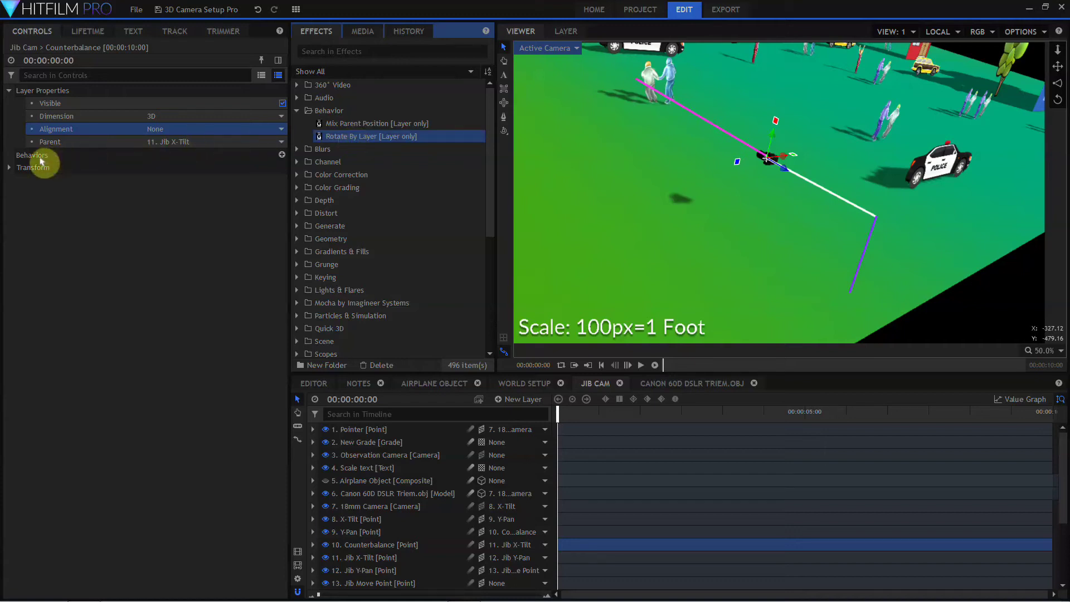
drag(42, 161, 40, 160)
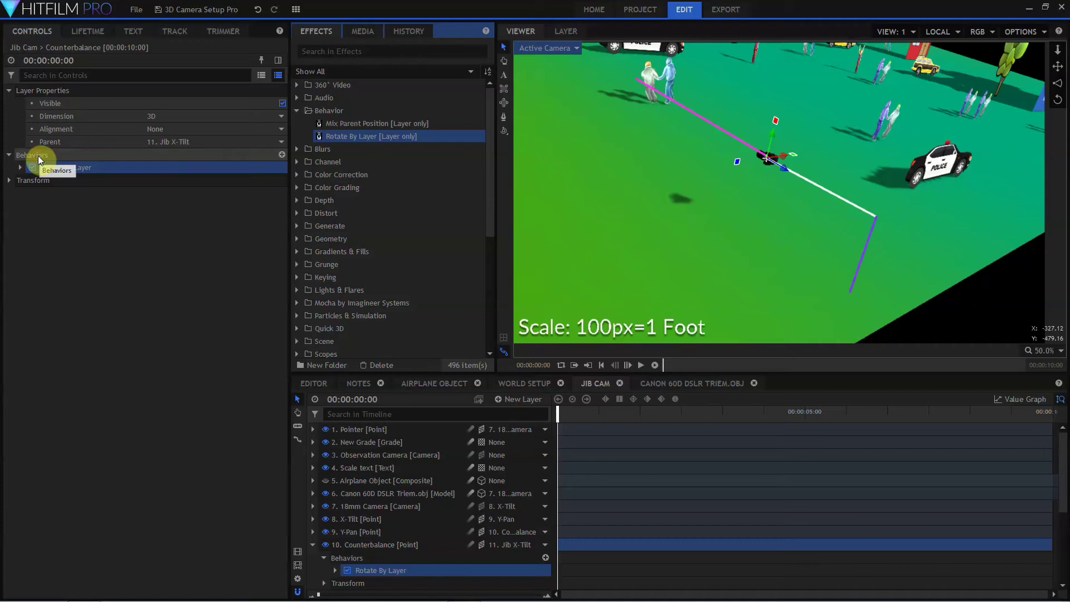
Link Counterbalance's Rotate By Layer to 11. Jib X-Tilt with Rotation X Amount -100%
click(21, 168)
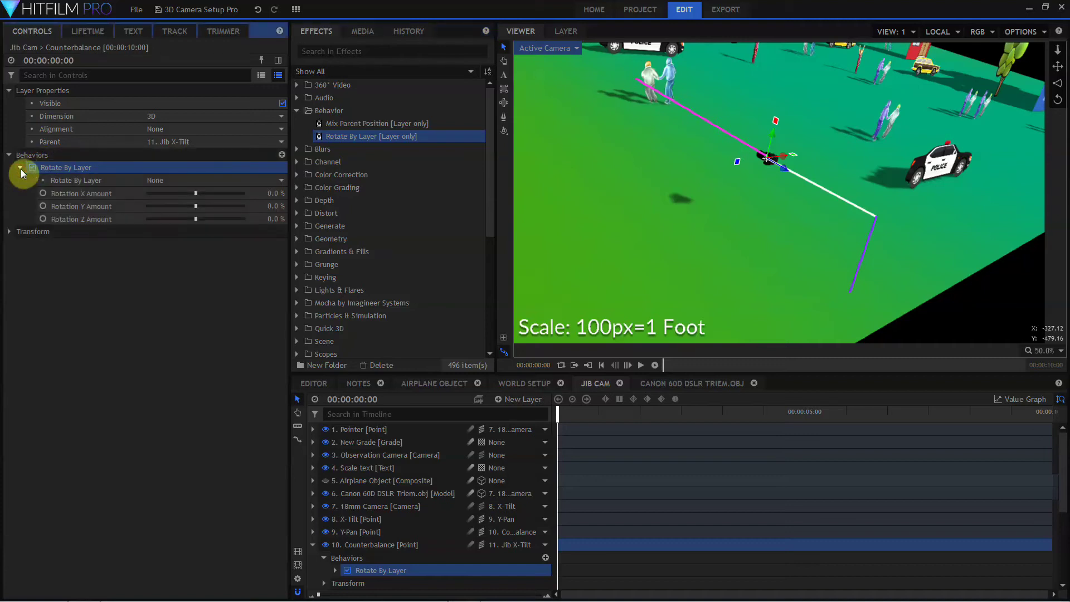
click(175, 180)
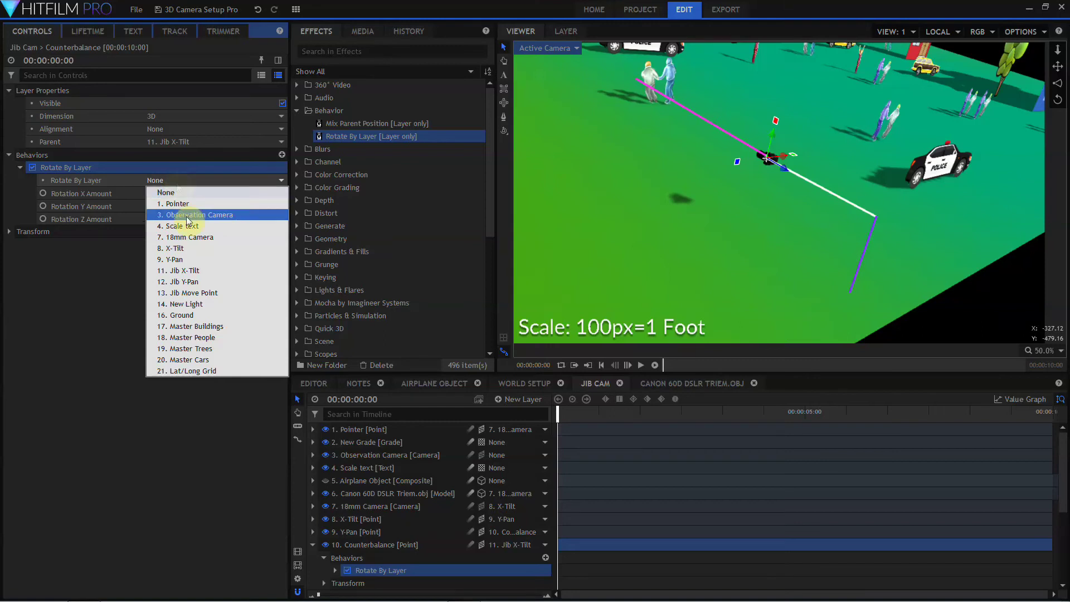
click(184, 271)
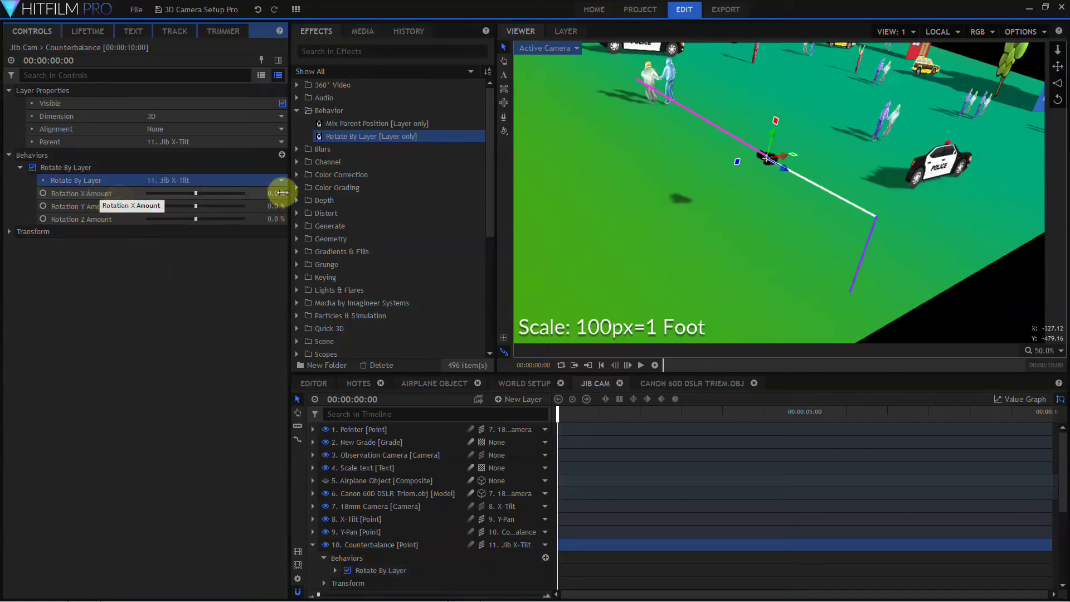
click(279, 193)
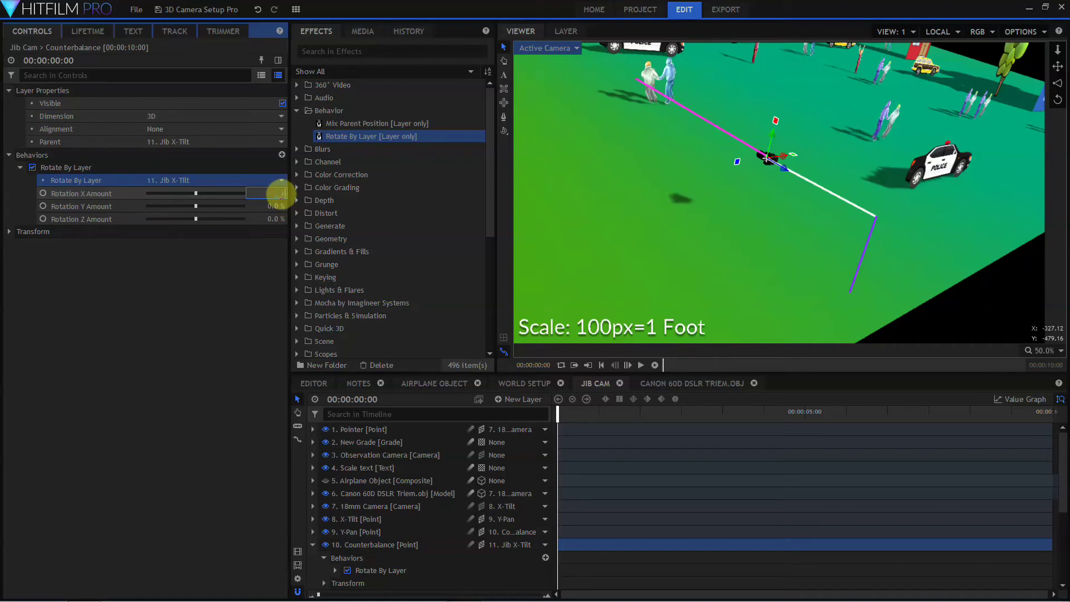
text(-100)
key(Return)
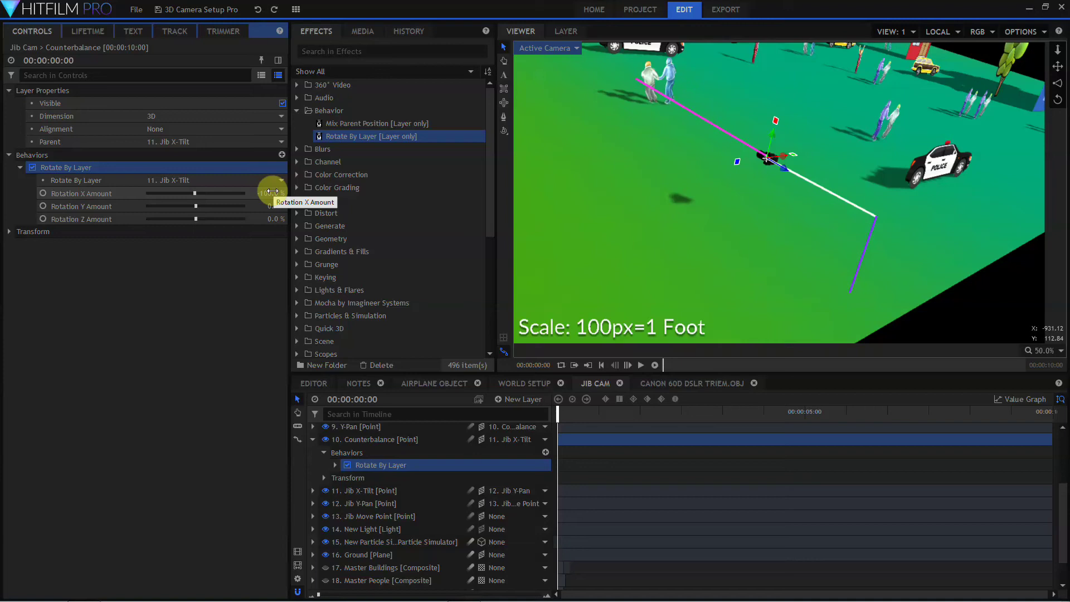
Tilt Jib X-Tilt to 1.0° Rotation X and review Counterbalance's Rotate By Layer settings
click(348, 494)
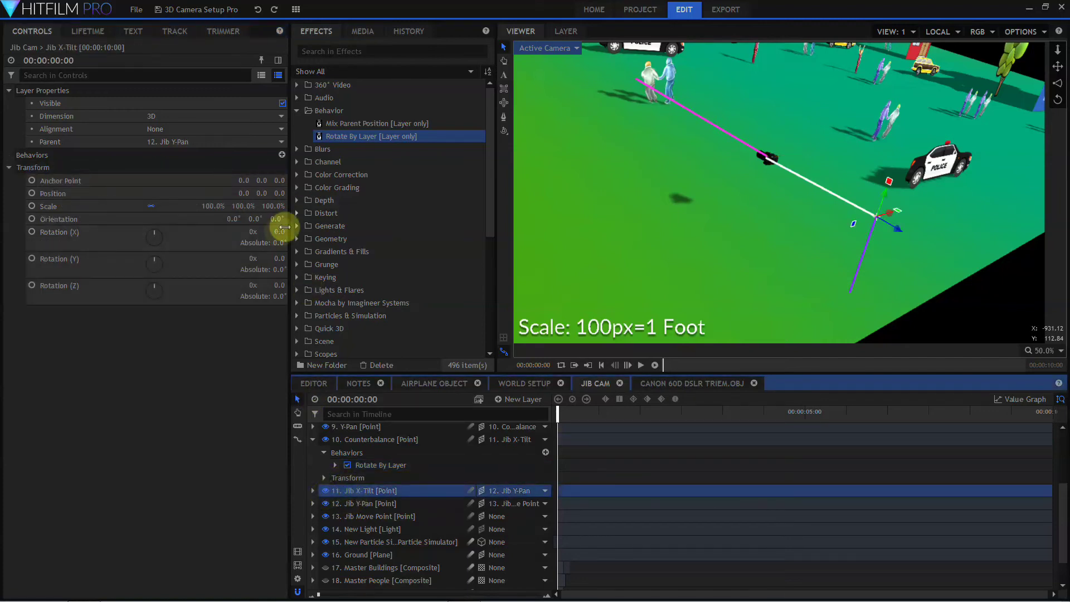
mouse_move(279, 231)
mouse_down()
mouse_move(259, 231)
mouse_move(291, 232)
mouse_move(267, 231)
mouse_move(279, 232)
mouse_up()
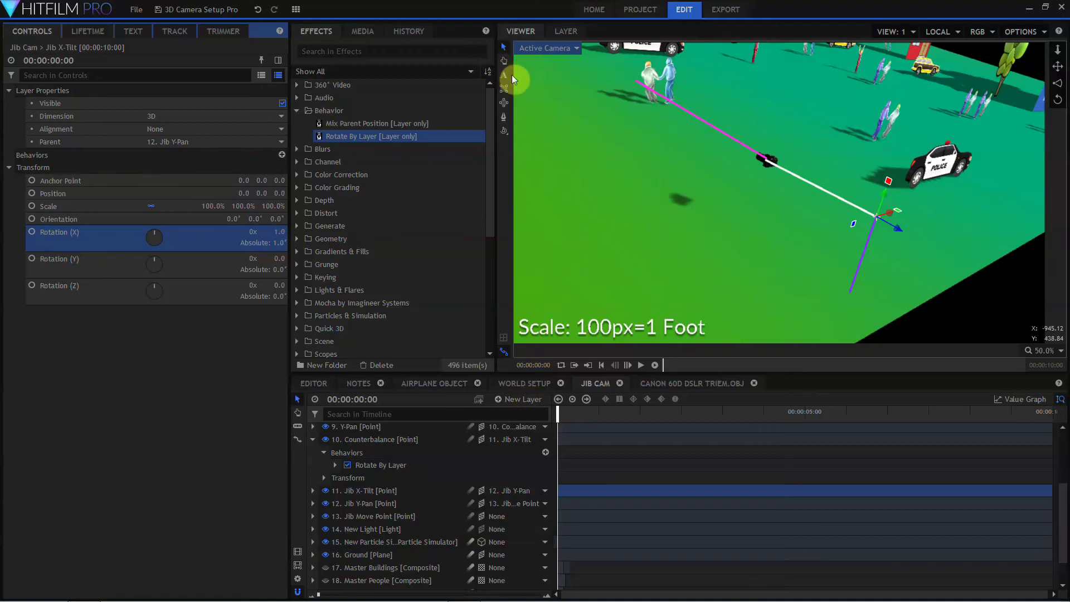
click(385, 466)
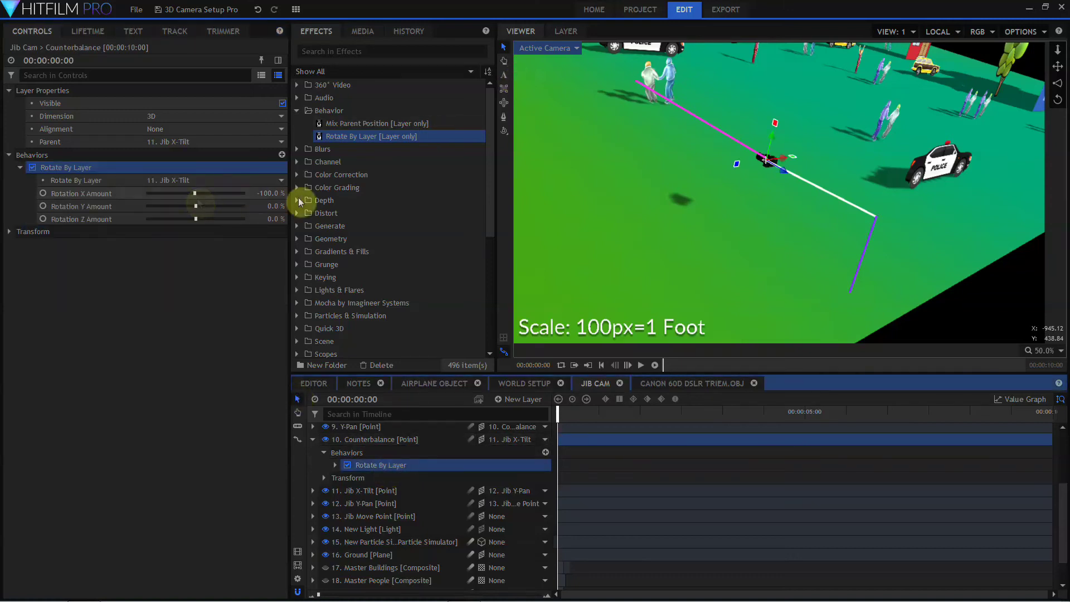